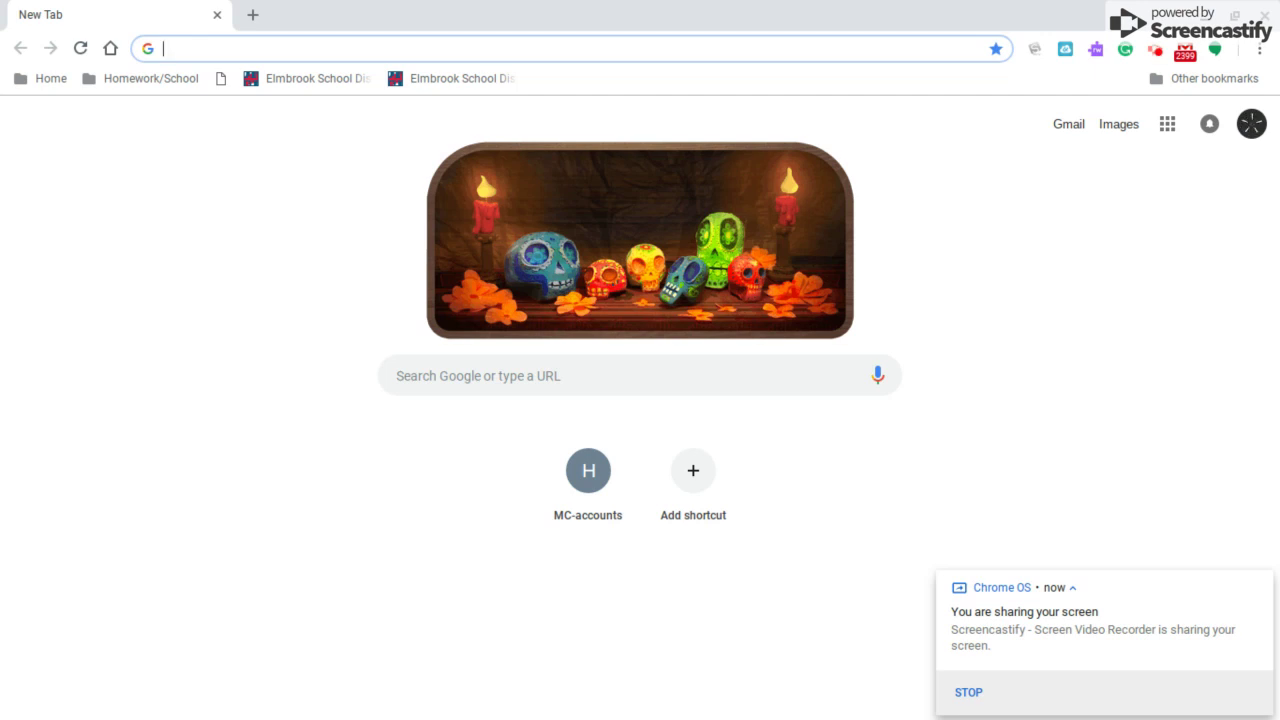
# - Dismiss the screen-sharing notification, close the existing browser window and start a new one
pyautogui.click(1198, 16)
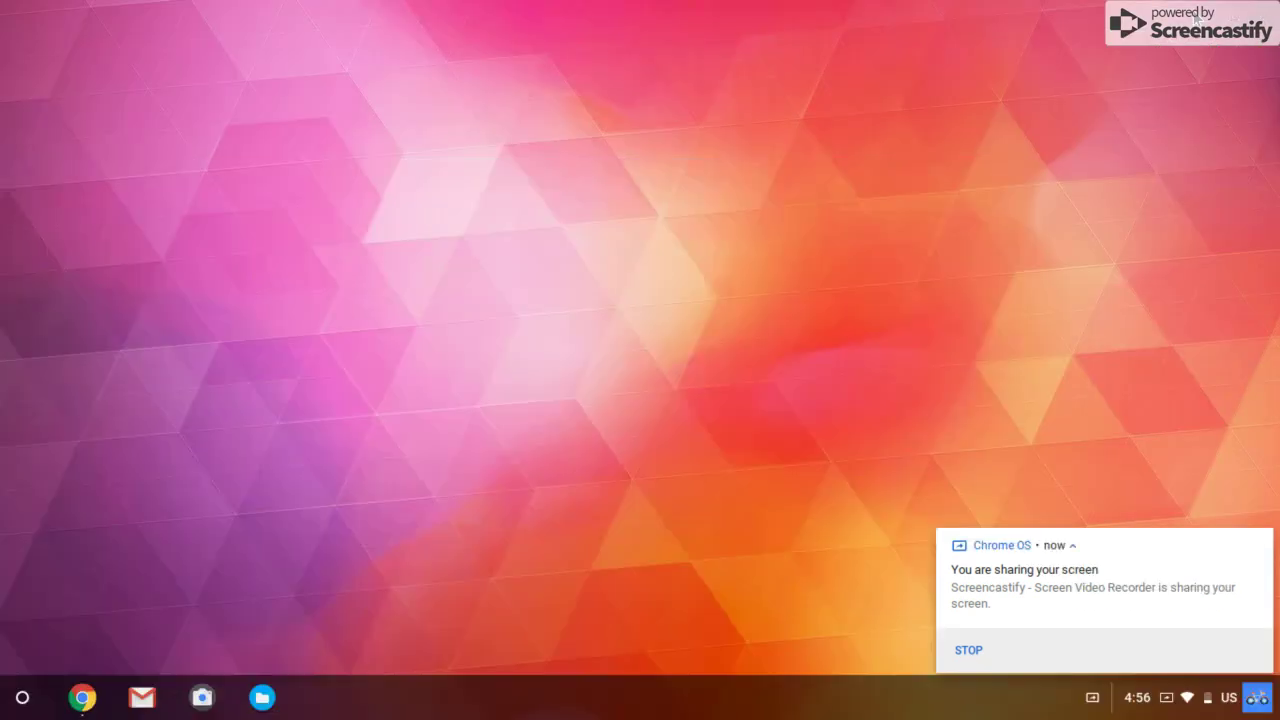
pyautogui.click(1260, 541)
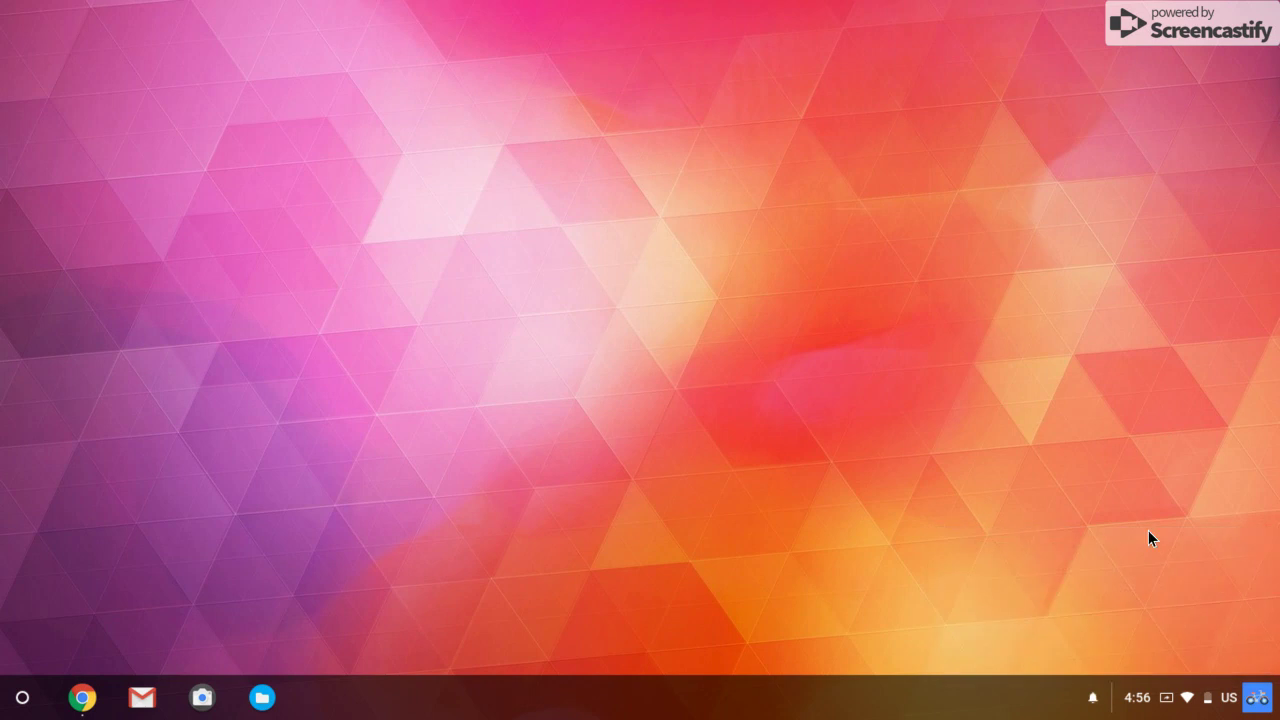
pyautogui.click(82, 697)
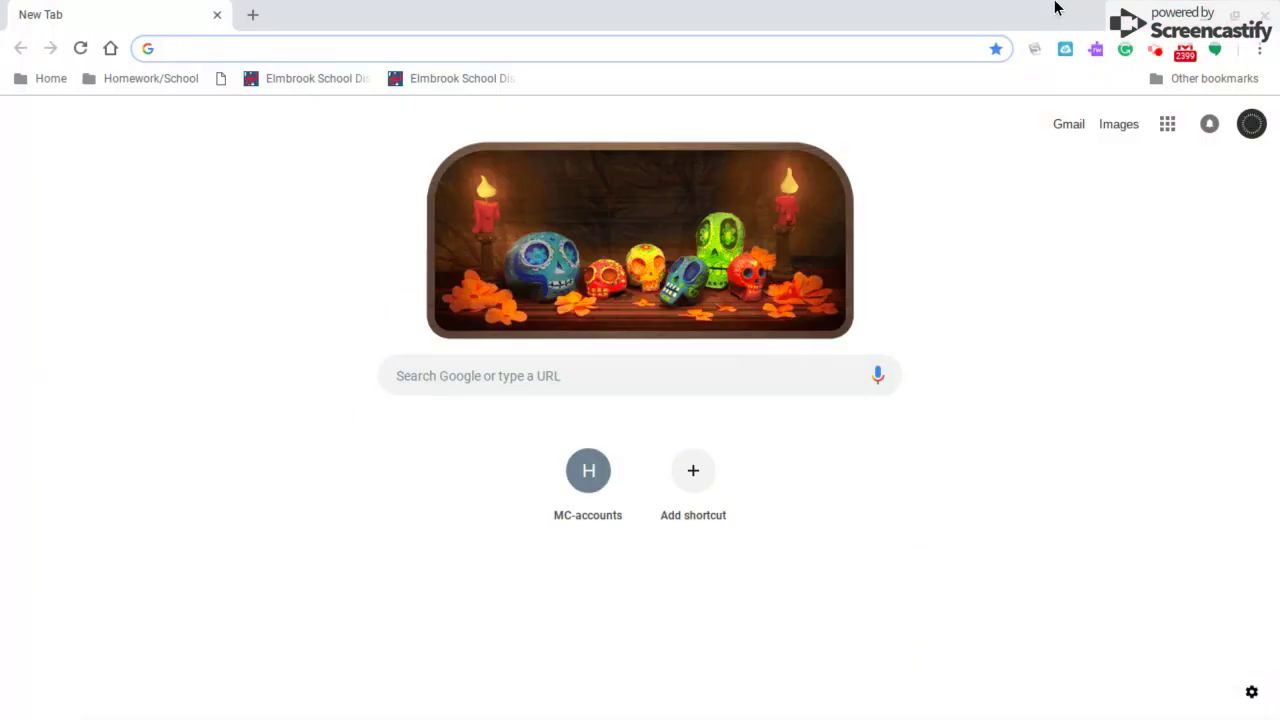
pyautogui.click(1274, 8)
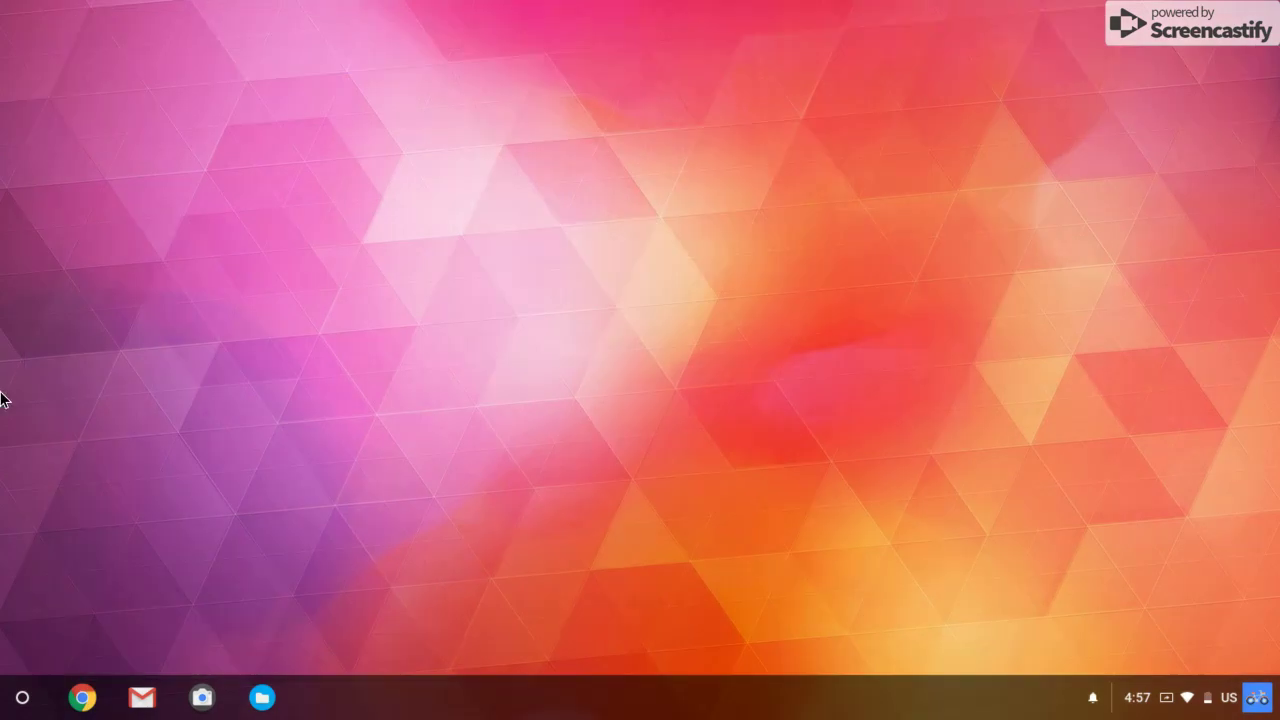
pyautogui.click(1, 717)
pyautogui.click(782, 103)
pyautogui.hotkey('ctrl', 'n')
pyautogui.write('fo')
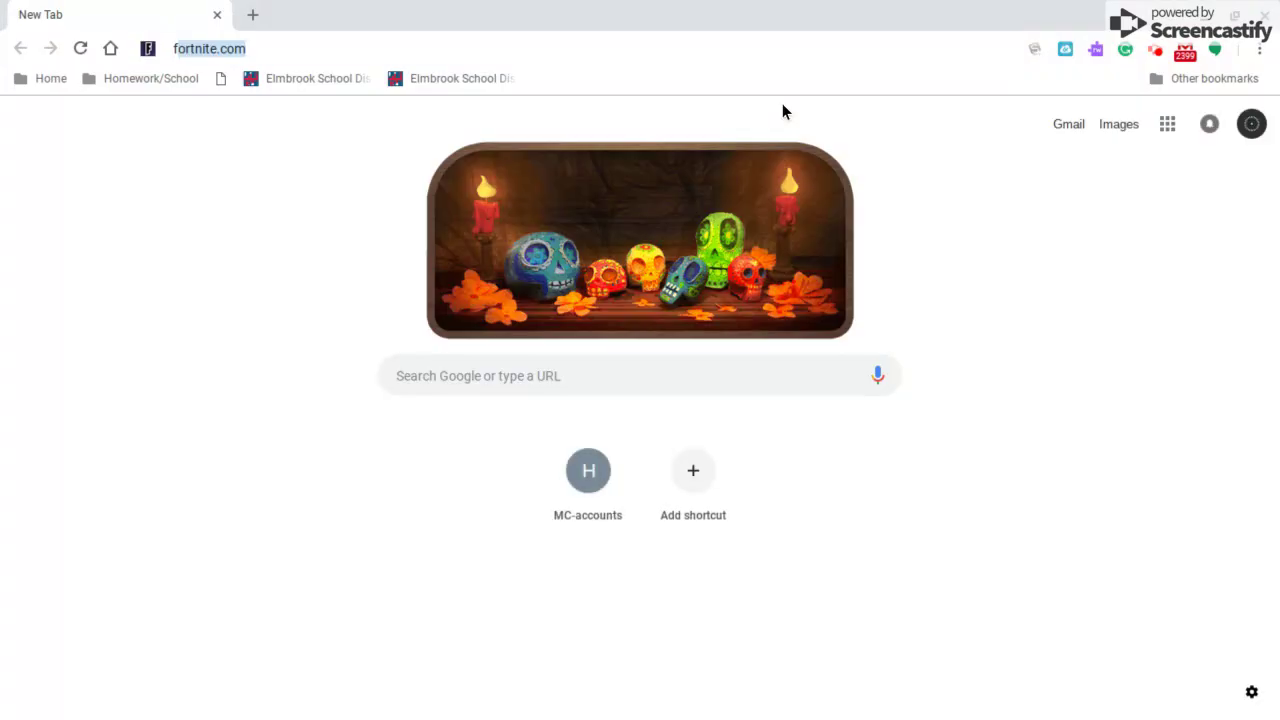
pyautogui.press('BackSpace')
pyautogui.press('BackSpace')
pyautogui.press('BackSpace')
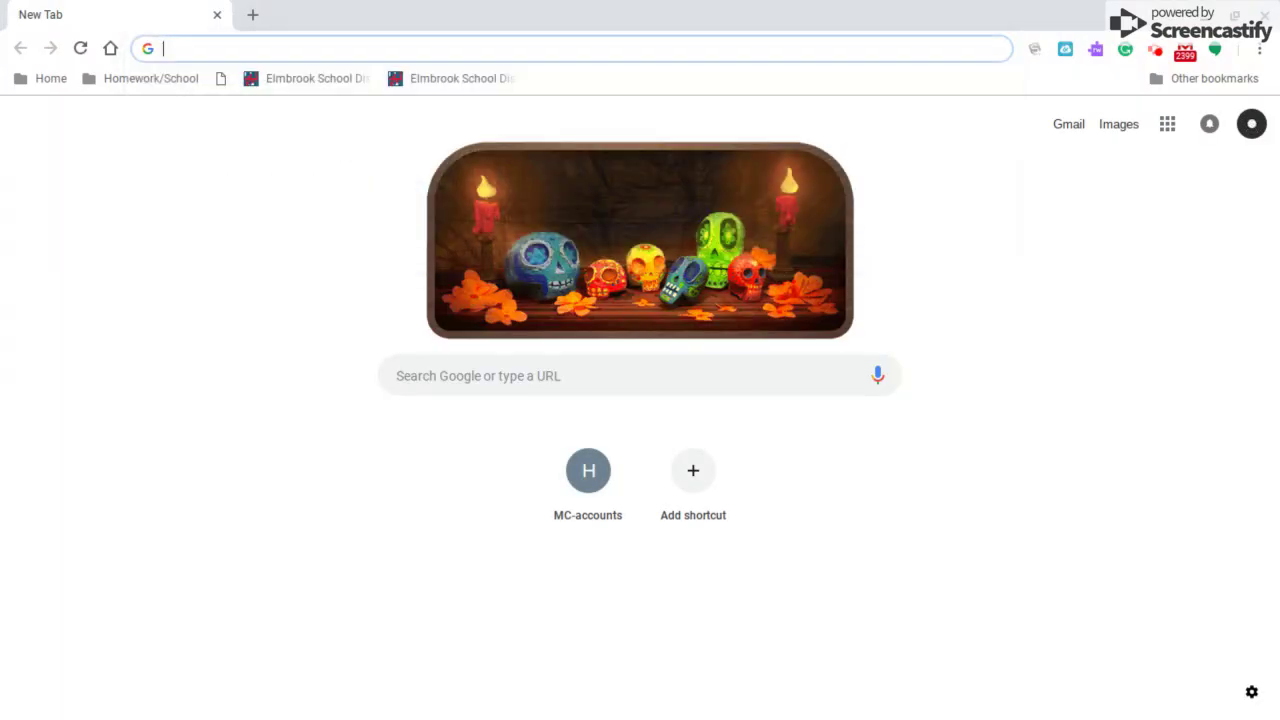
pyautogui.write('om')
pyautogui.press('BackSpace')
pyautogui.press('BackSpace')
pyautogui.write('zo')
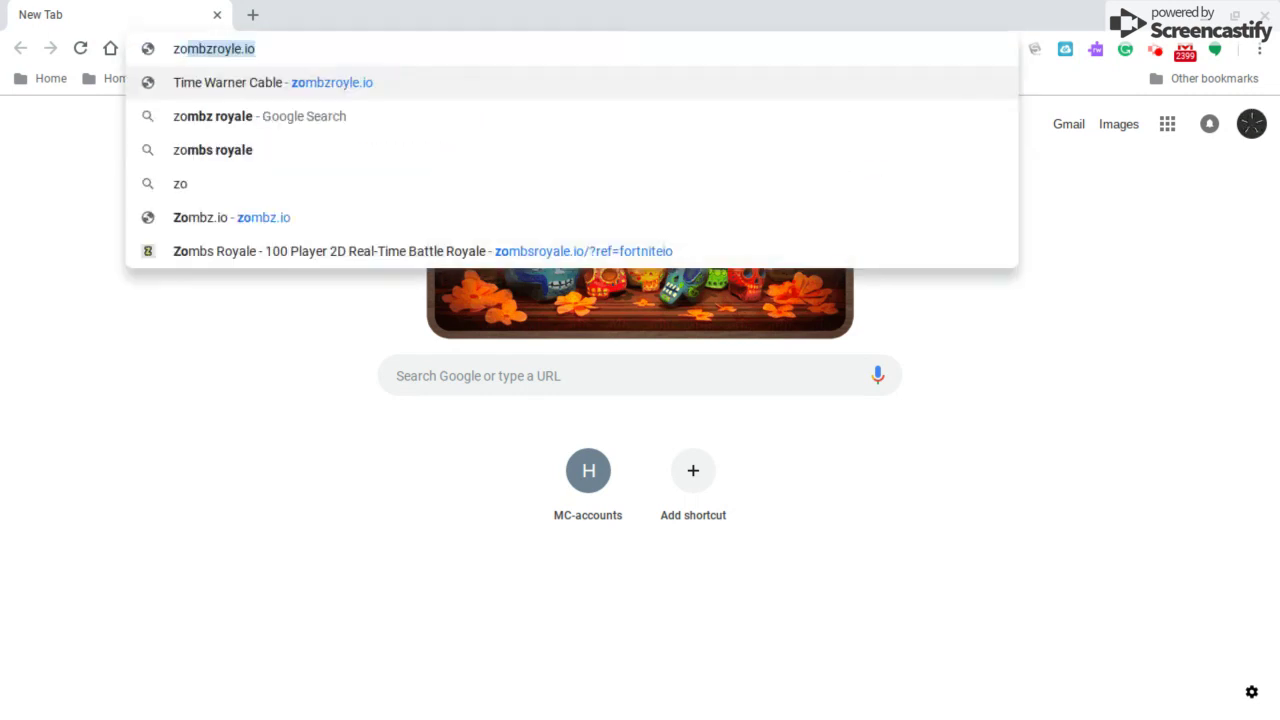
pyautogui.write('m')
pyautogui.press('Return')
pyautogui.write('bz ro')
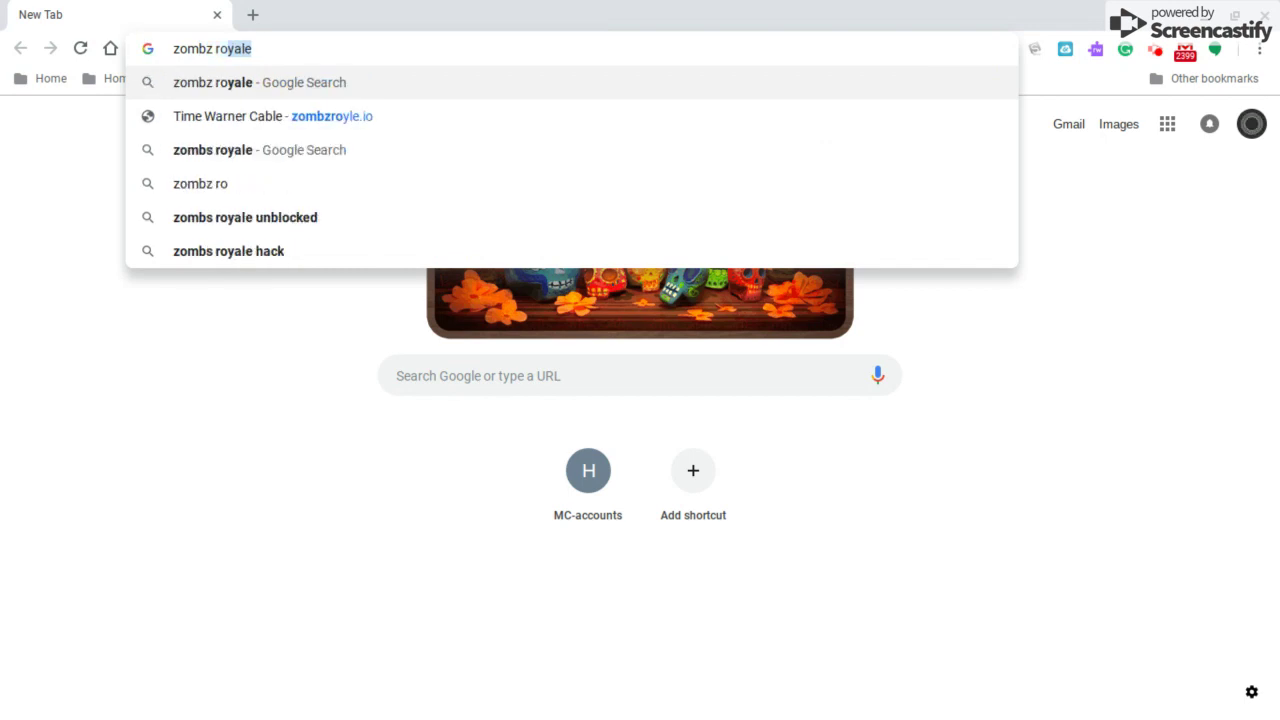
pyautogui.write('yale')
pyautogui.press('Return')
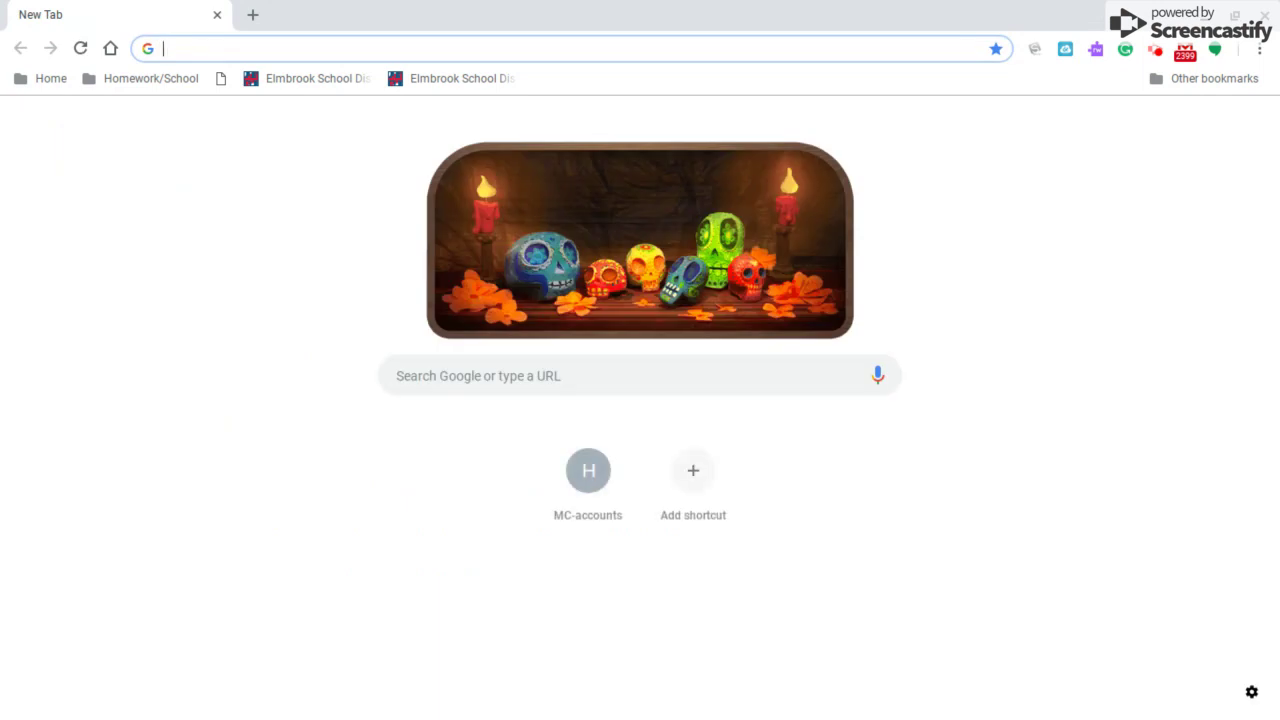
# - Search the web for "zombz royale" in a fresh tab and try to open the zombsroyale.io result
pyautogui.hotkey('ctrl', 'w')
pyautogui.hotkey('ctrl', 't')
pyautogui.write('zombz')
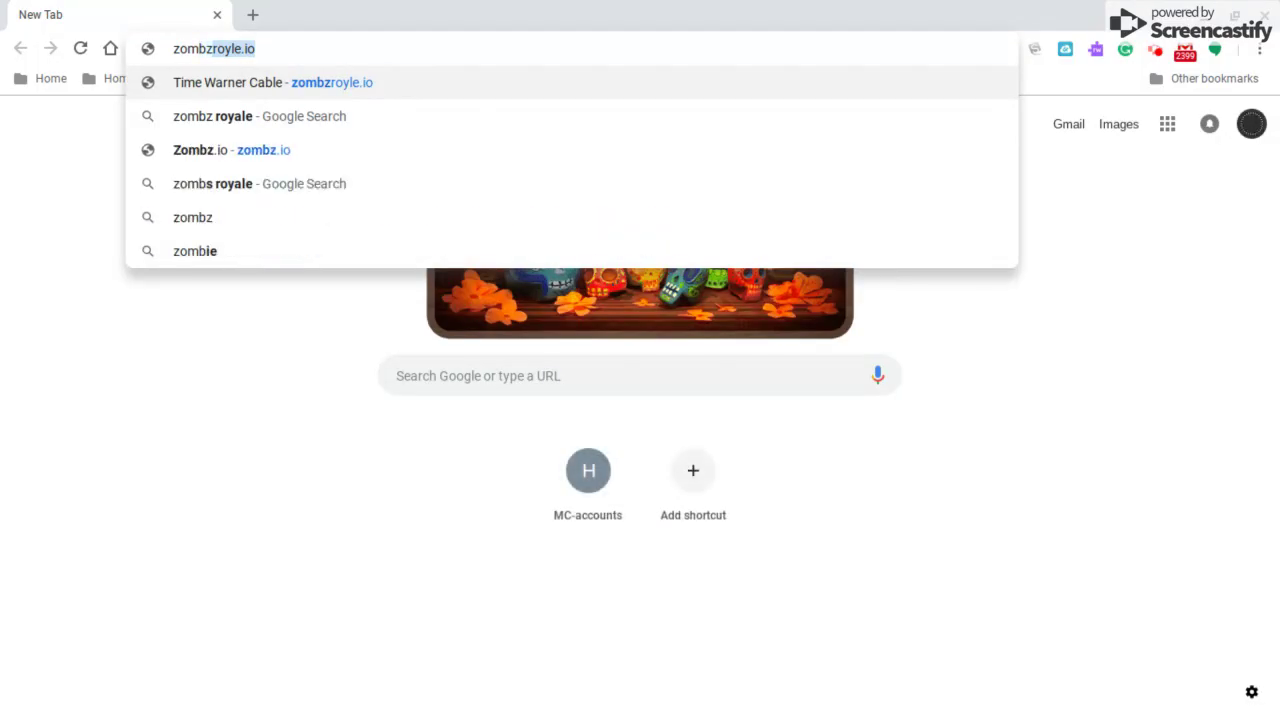
pyautogui.write(' royale')
pyautogui.press('Return')
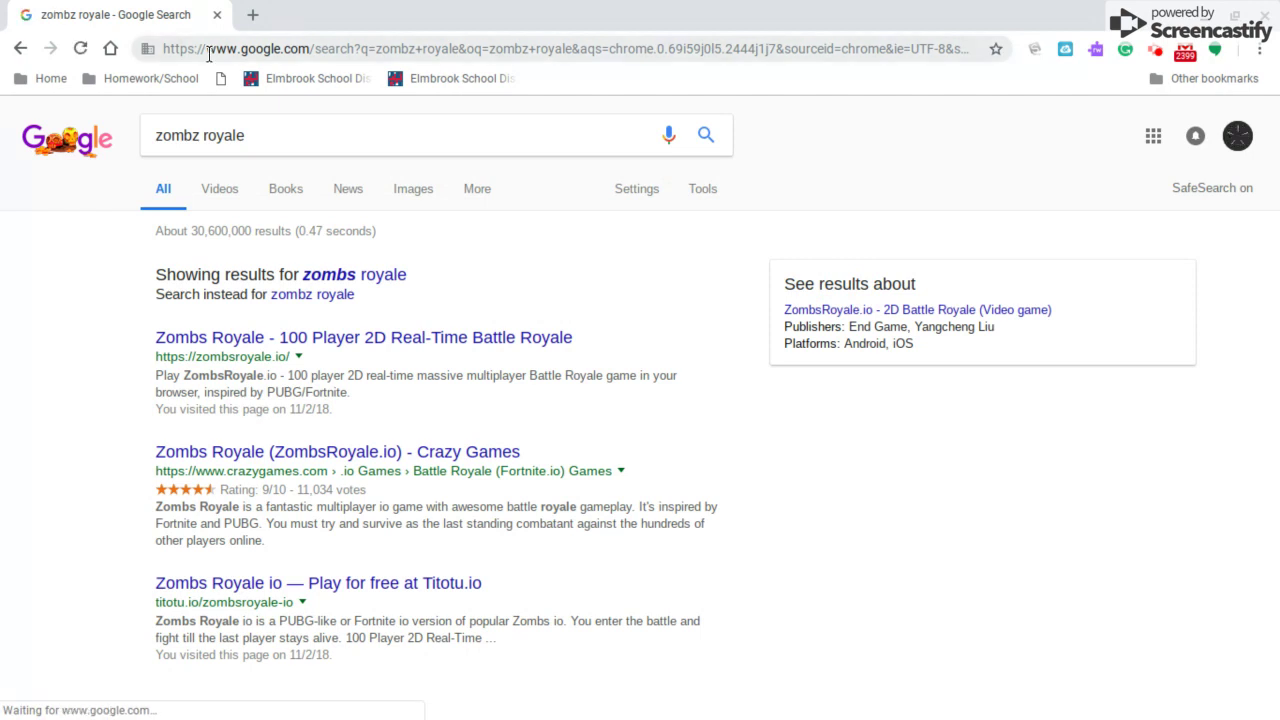
pyautogui.click(468, 340)
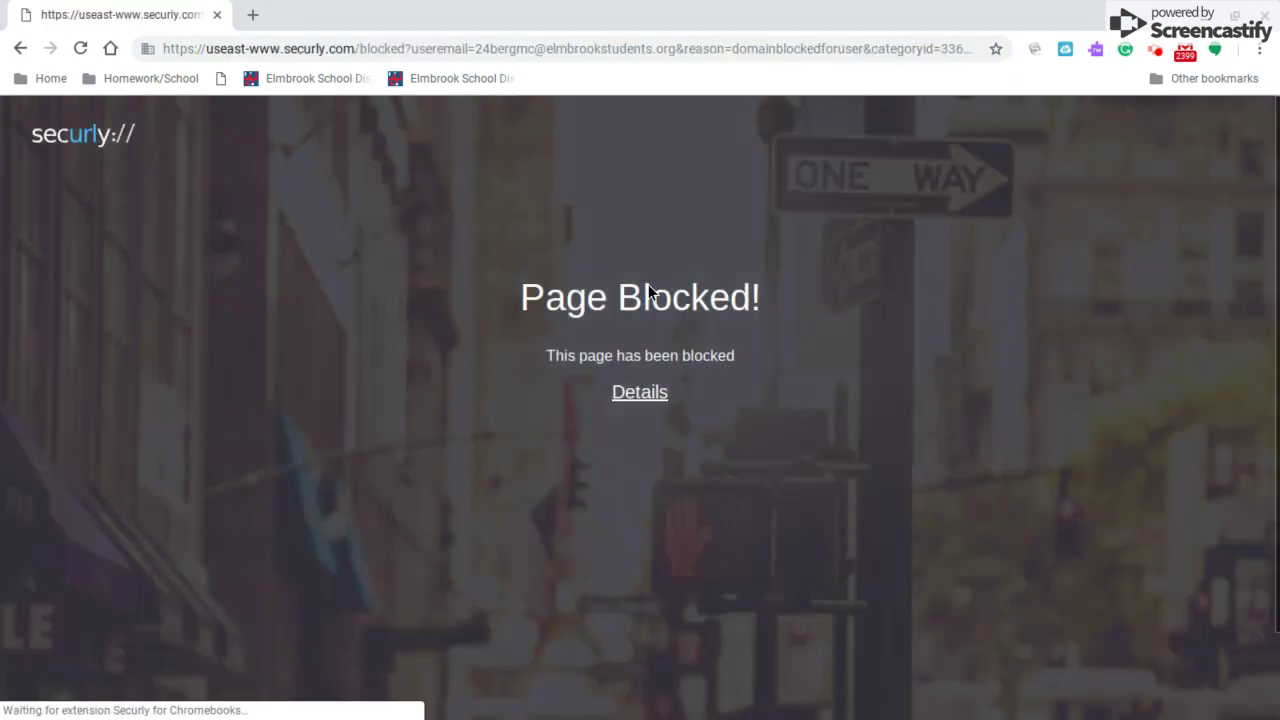
# - Repeat the "zombz royale" search in a fresh tab and open the source code of the results page
pyautogui.hotkey('ctrl', 't')
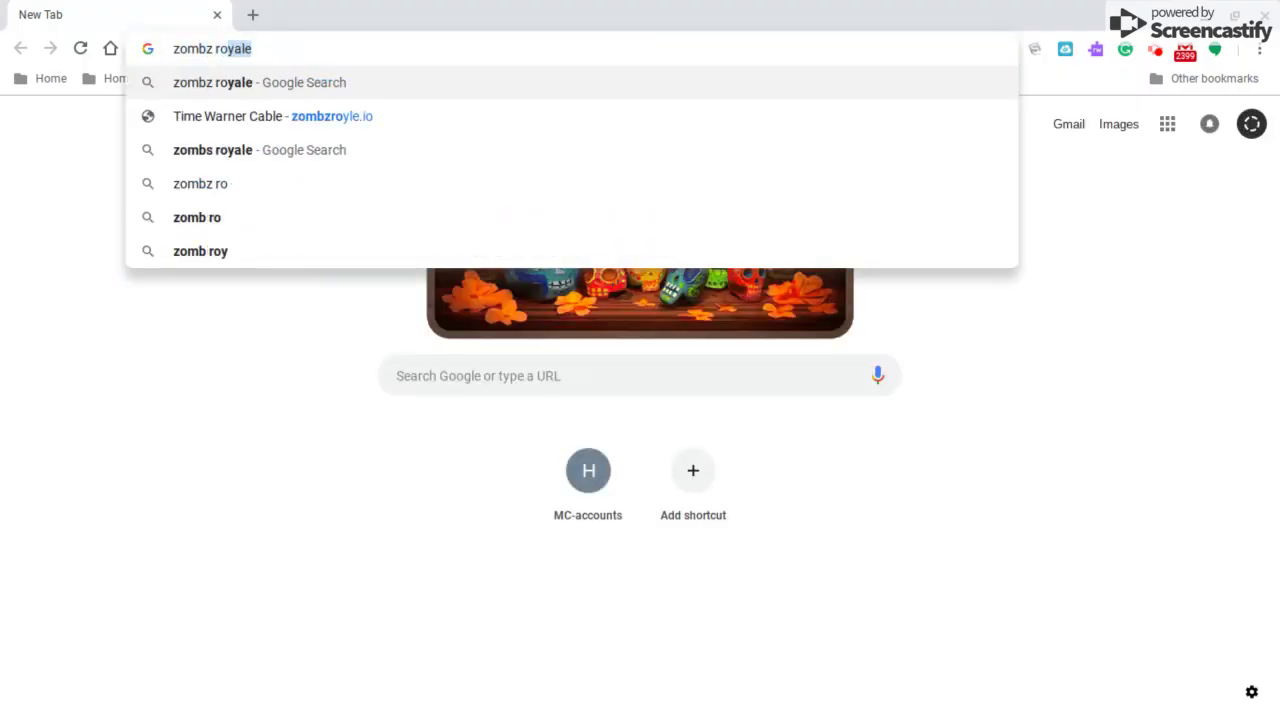
pyautogui.press('Return')
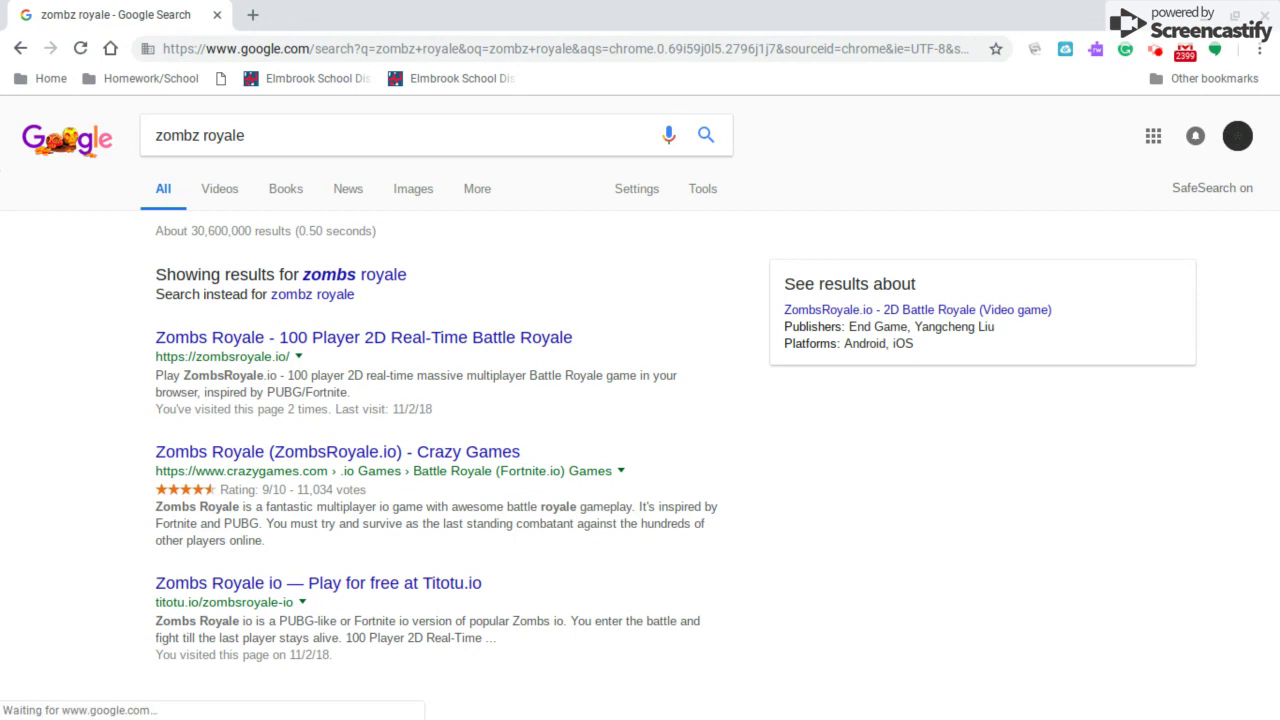
pyautogui.hotkey('ctrl', 't')
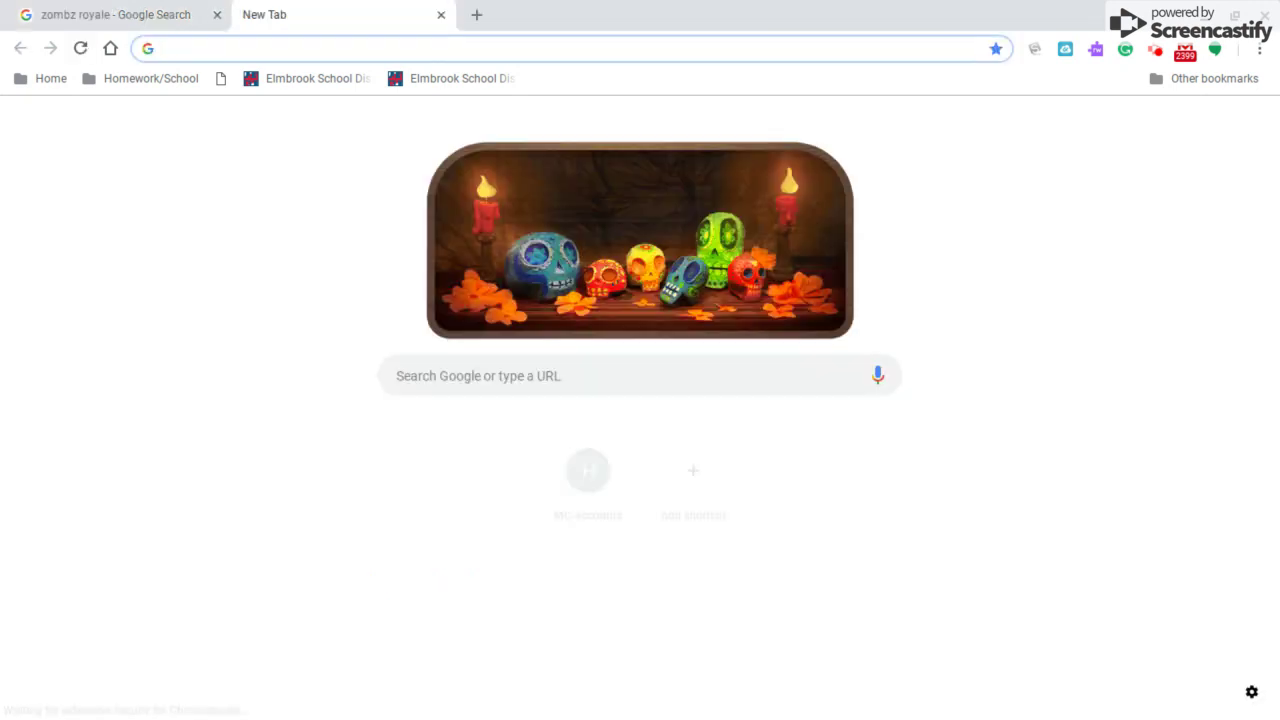
pyautogui.write('ctrl+u')
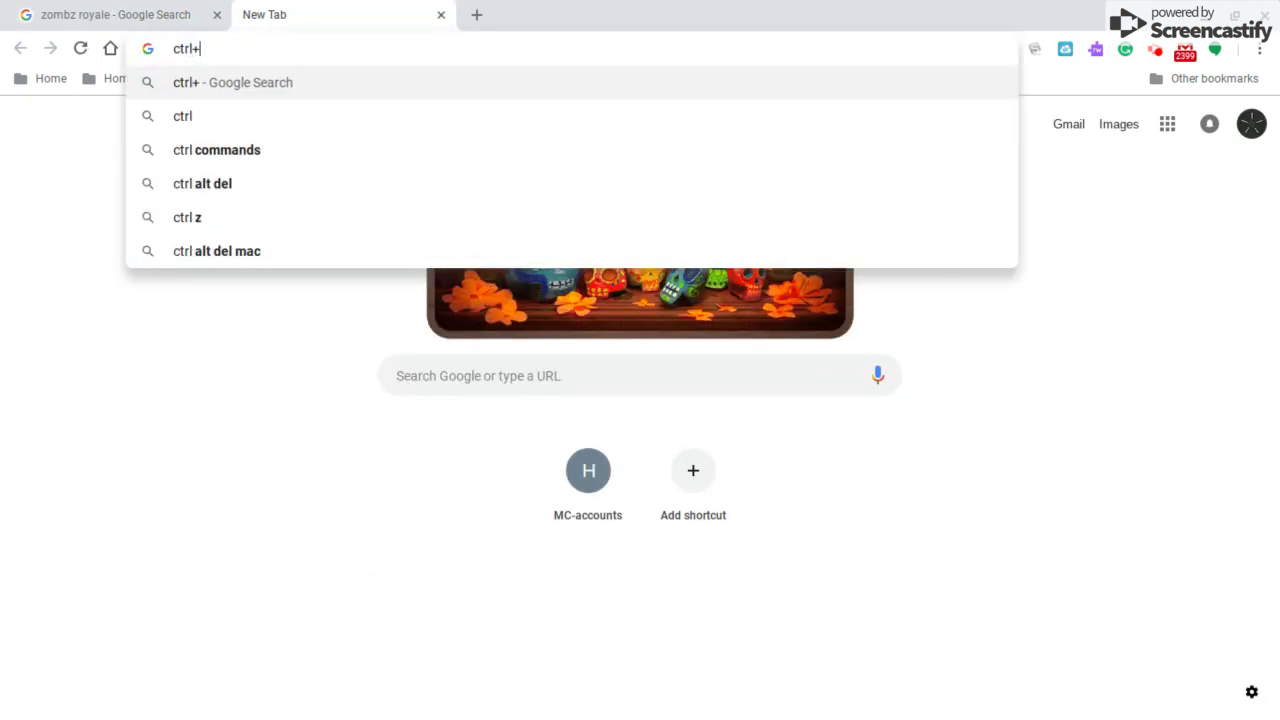
pyautogui.hotkey('ctrl', 'w')
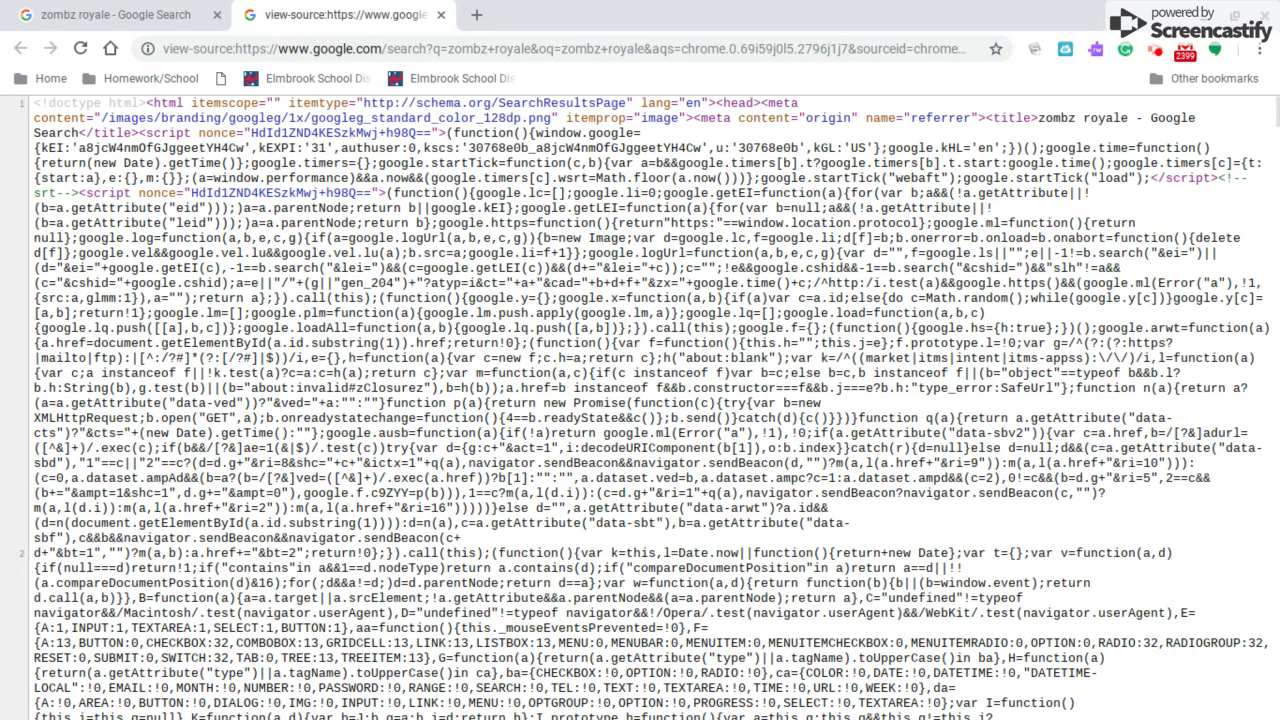
# - Write "ctrl+a" as a note in a new tab's address bar, and select the entire source code of the results page
pyautogui.hotkey('ctrl', 't')
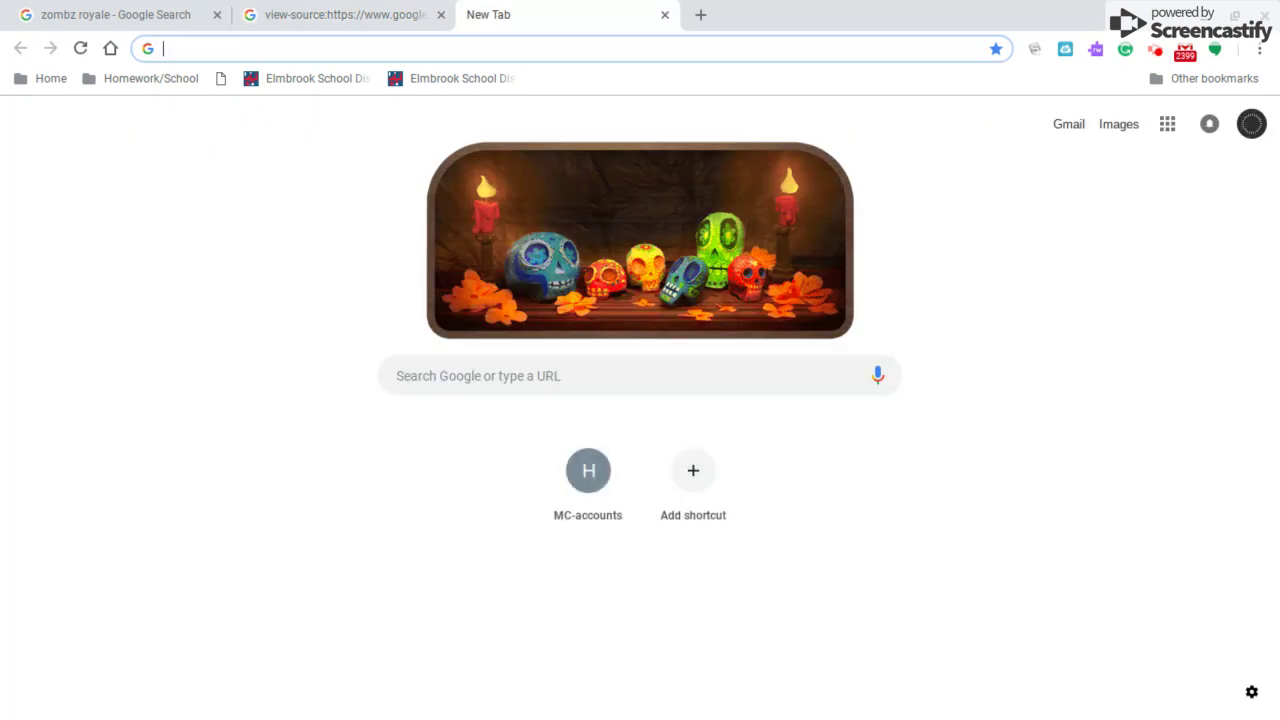
pyautogui.write('cr')
pyautogui.press('BackSpace')
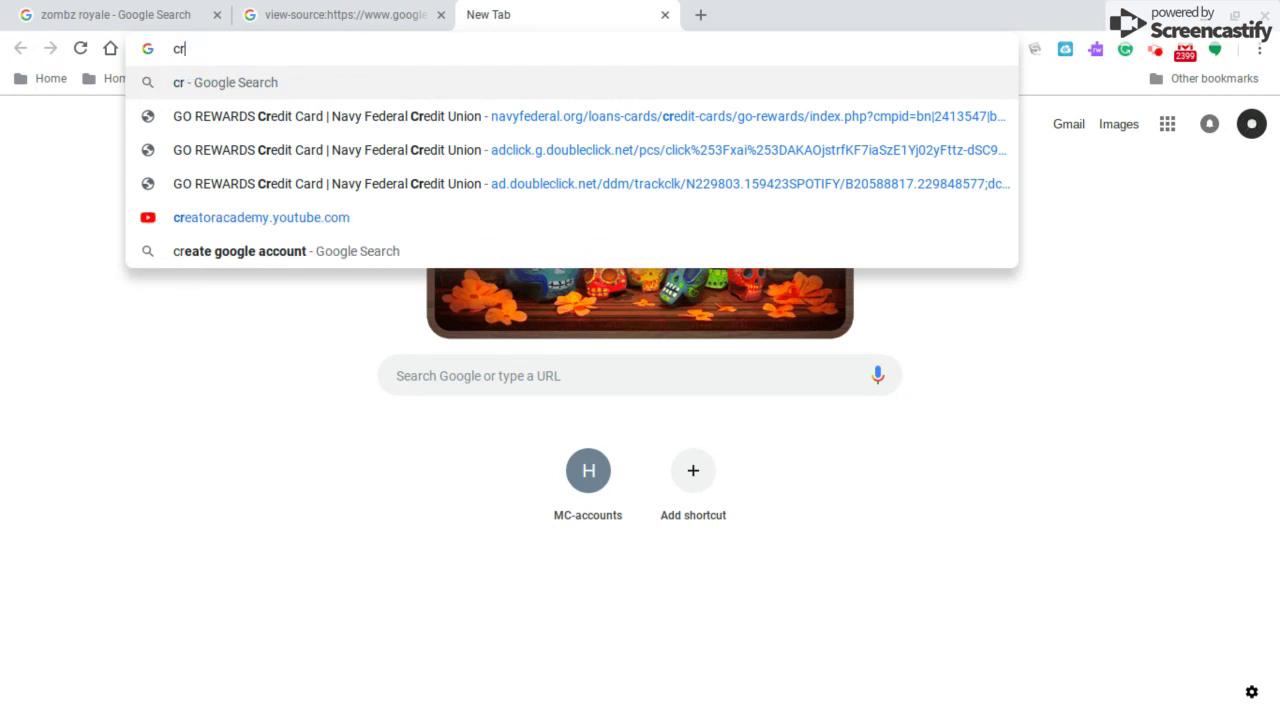
pyautogui.press('BackSpace')
pyautogui.write('trl+')
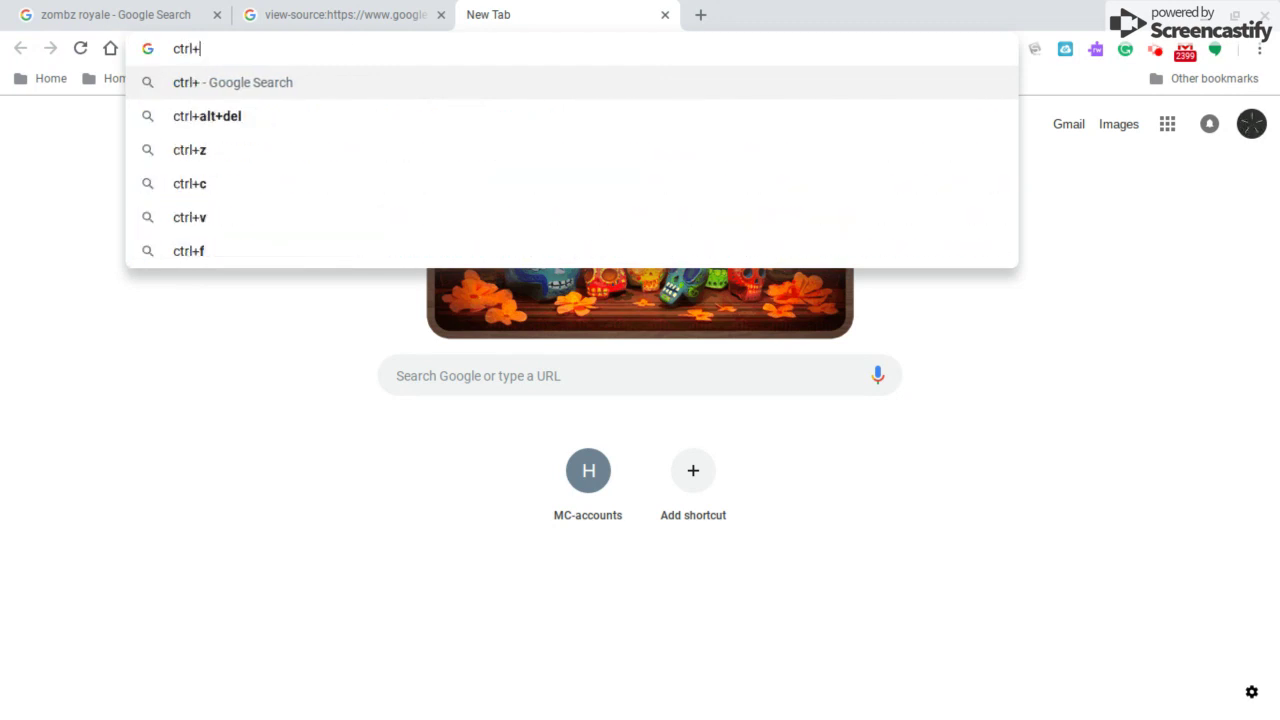
pyautogui.write('a')
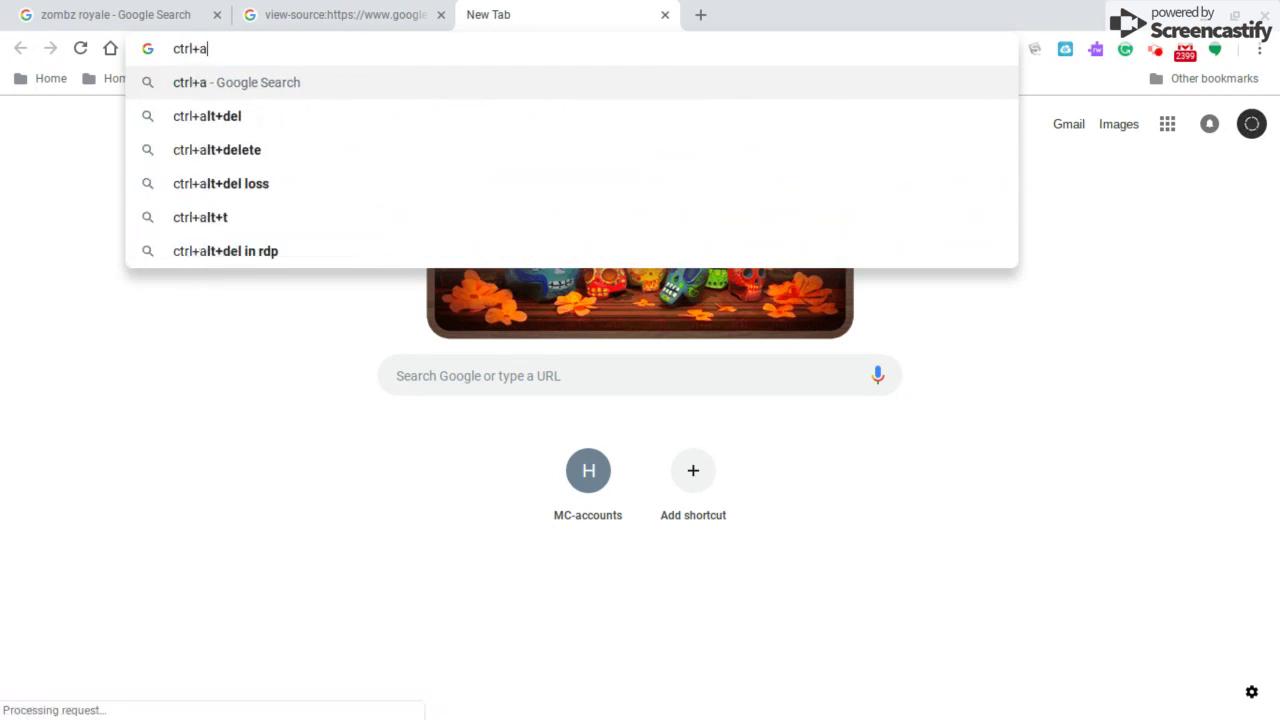
pyautogui.press('BackSpace')
pyautogui.hotkey('ctrl', 'shift', 'Tab')
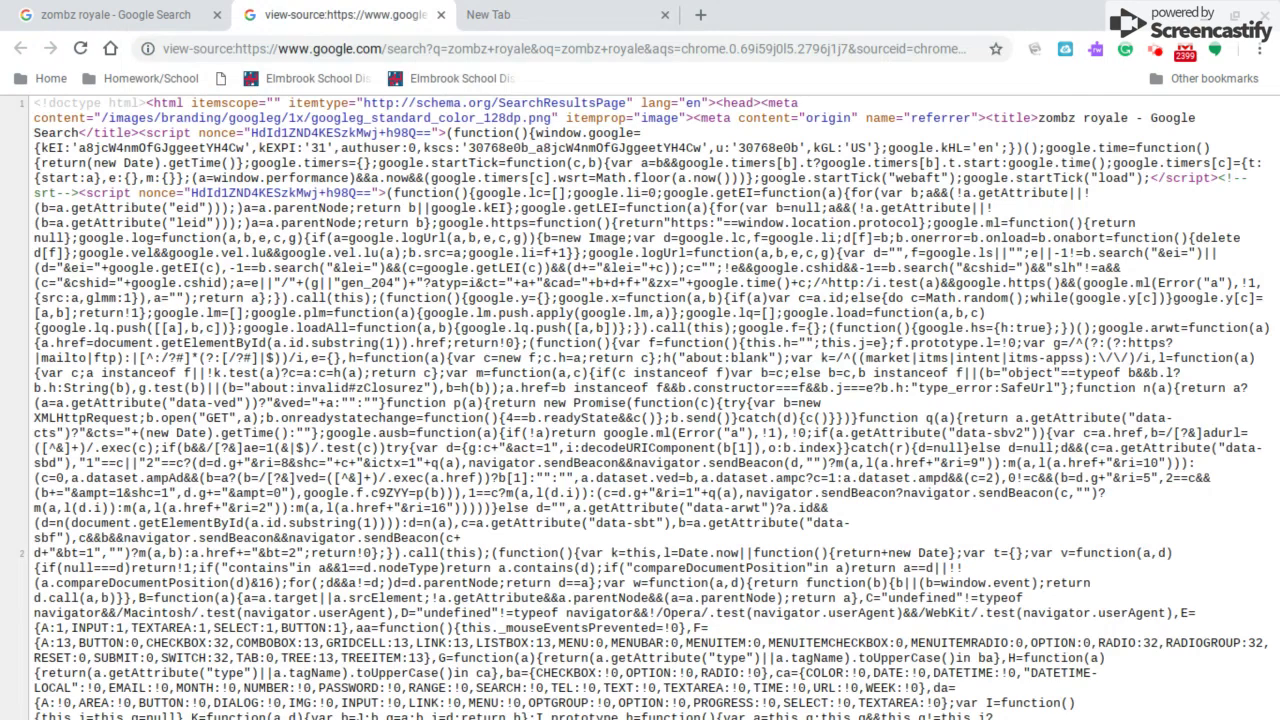
pyautogui.hotkey('ctrl', 'a')
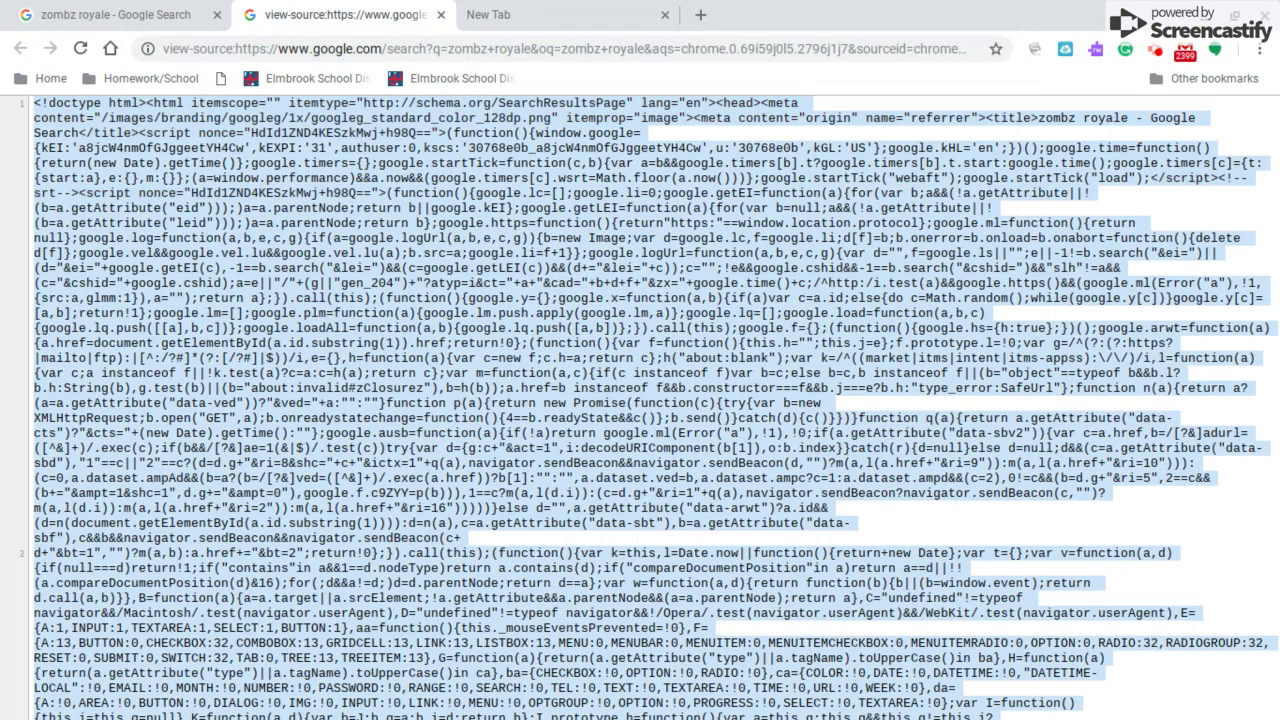
# - Copy the selected source code, adding and erasing a "ctrl+c" note in the new tab's address bar
pyautogui.hotkey('ctrl', 'Tab')
pyautogui.write('c')
pyautogui.hotkey('ctrl', 'shift', 'Tab')
pyautogui.hotkey('ctrl', 'Tab')
pyautogui.hotkey('ctrl', 'Tab')
pyautogui.hotkey('ctrl', 'Tab')
pyautogui.hotkey('ctrl', 'Tab')
pyautogui.press('BackSpace')
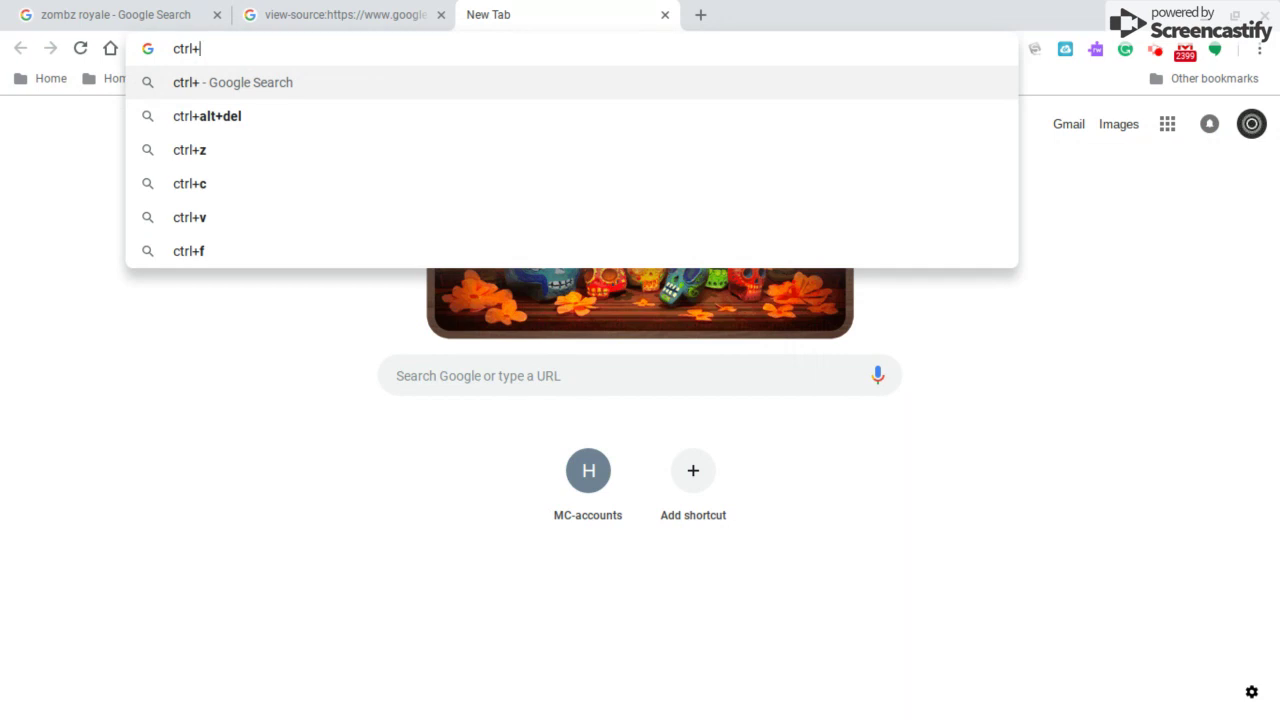
# - Open the Bypass bookmark in the search results tab and replace the HTML editor's sample code with the copied source
pyautogui.hotkey('ctrl', 'Tab')
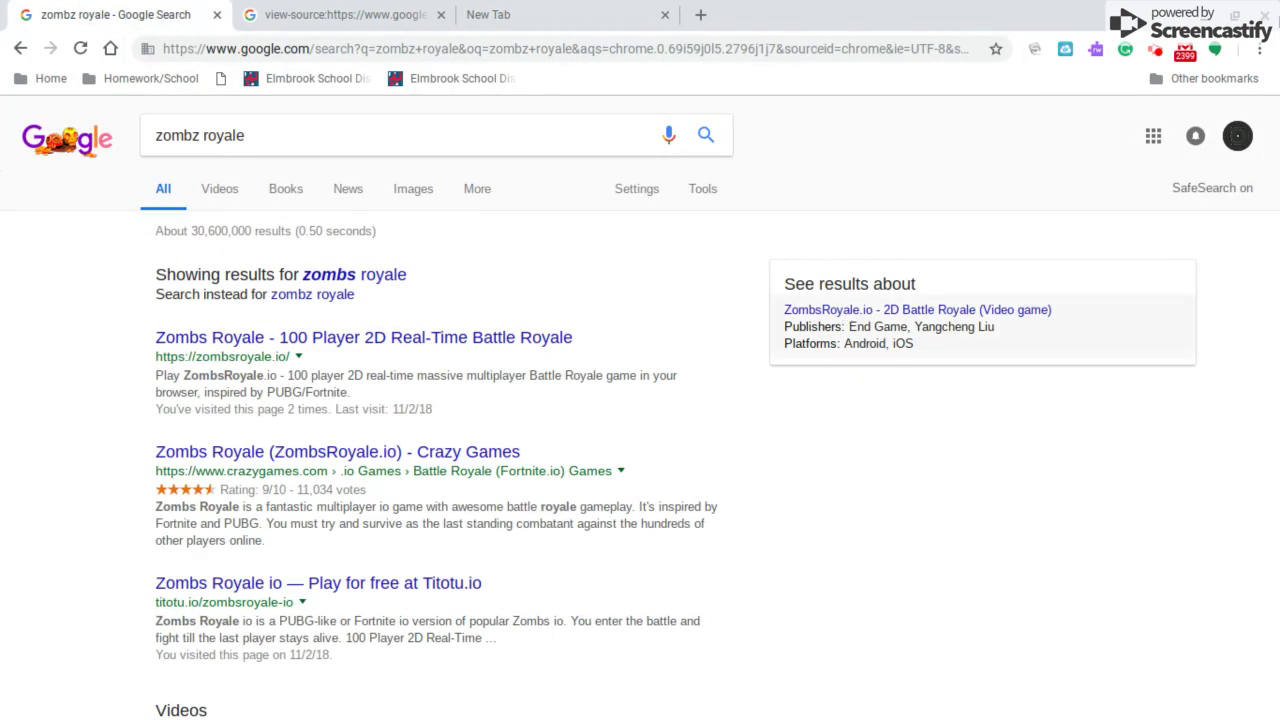
pyautogui.click(1228, 82)
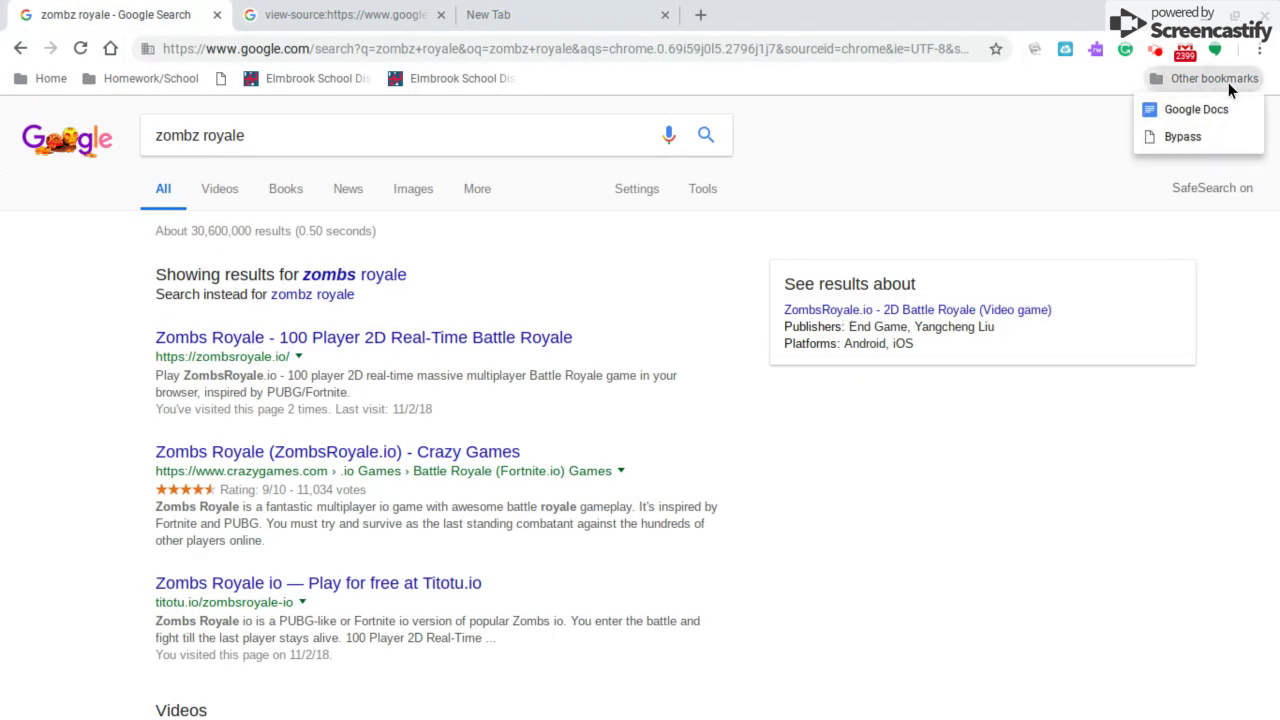
pyautogui.click(1225, 137)
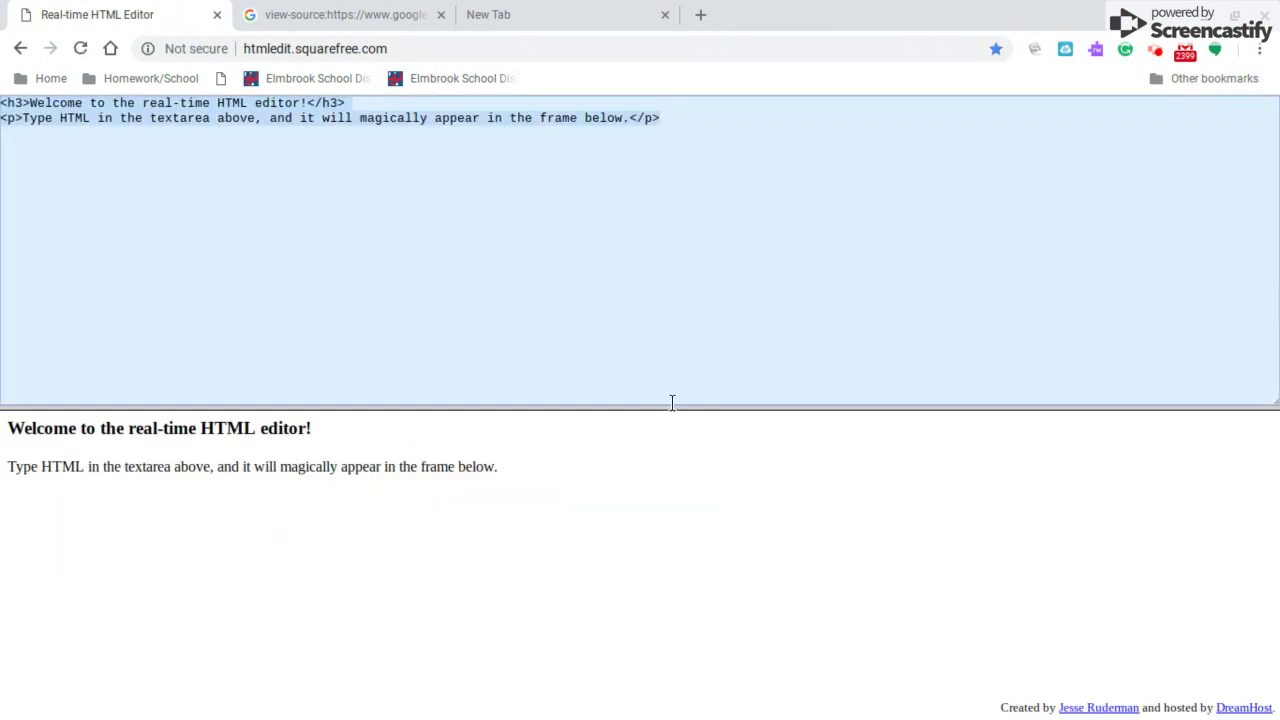
pyautogui.click(603, 10)
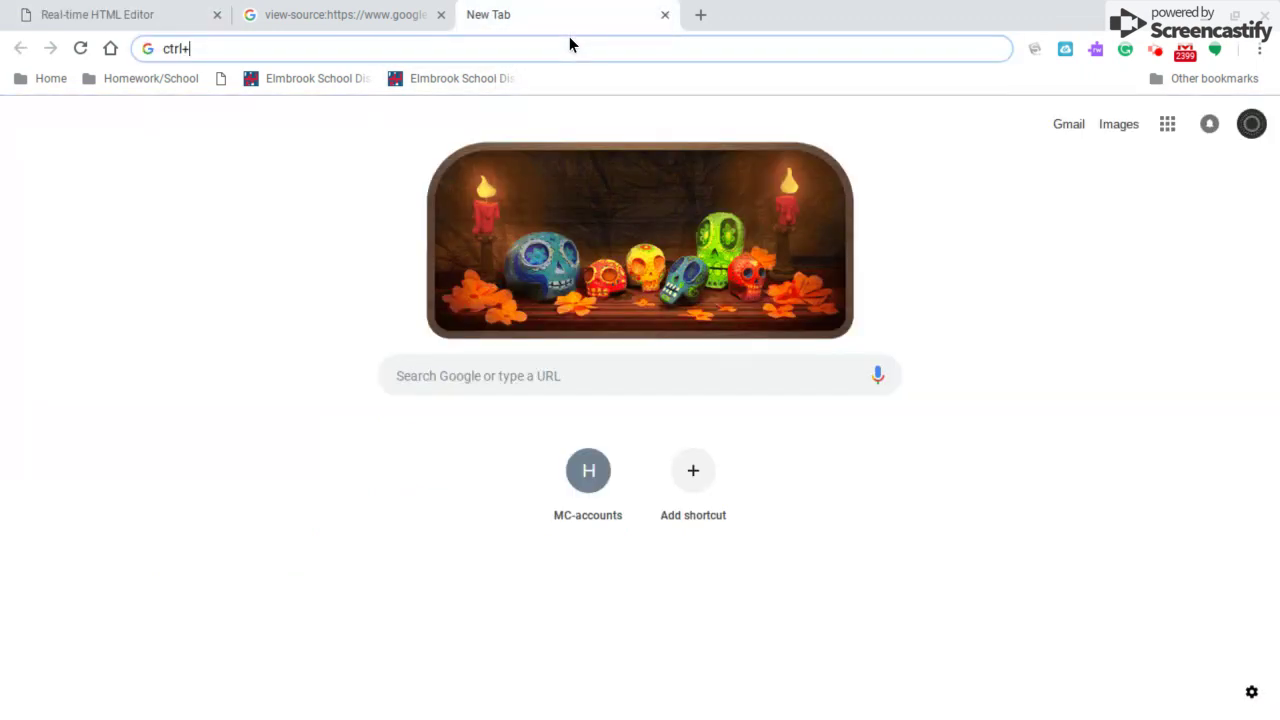
pyautogui.write('v')
pyautogui.hotkey('ctrl', 'Tab')
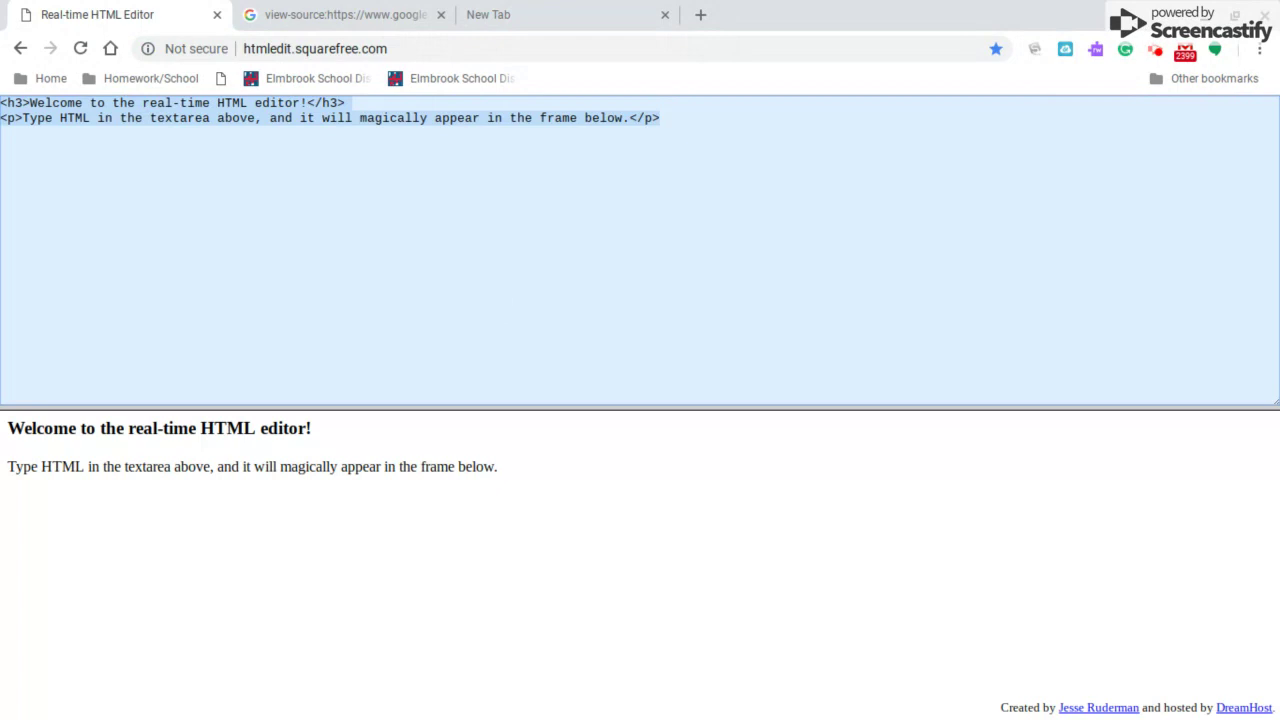
pyautogui.hotkey('ctrl', 'v')
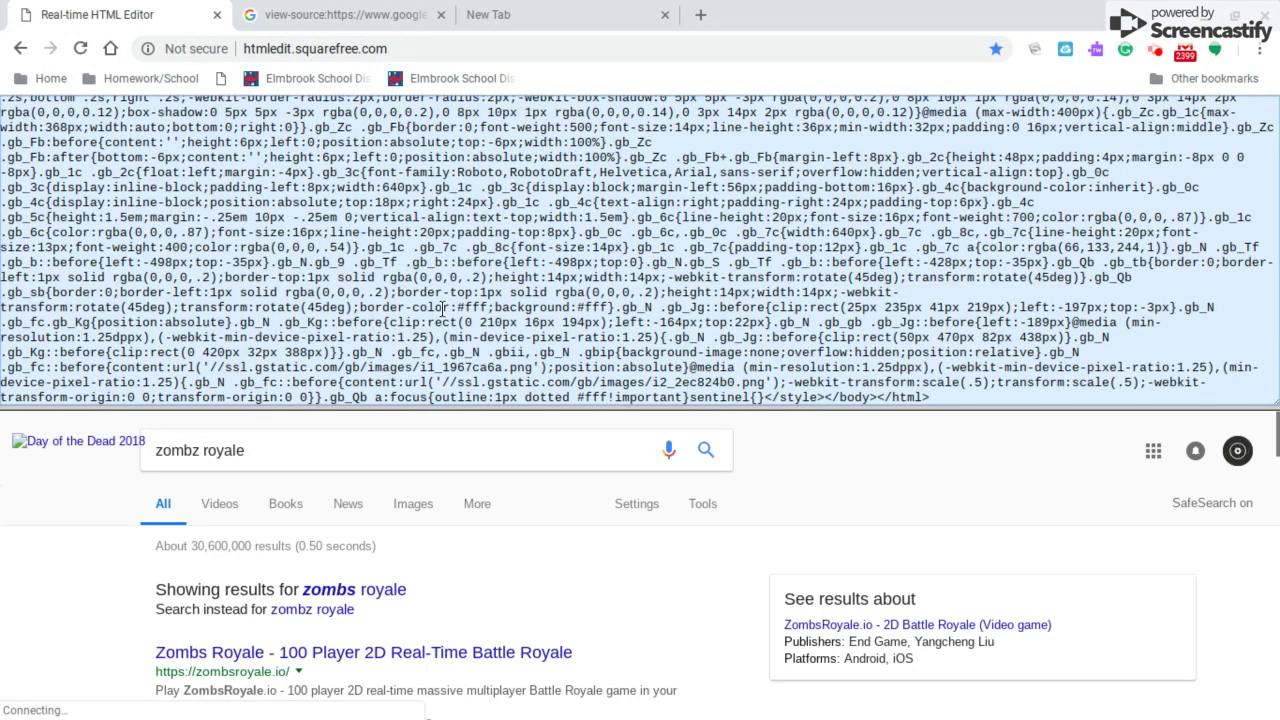
# - Close the page-source and blank tabs, and load the Zombs Royale site from the results rendered in the editor's preview
pyautogui.click(440, 15)
pyautogui.click(440, 15)
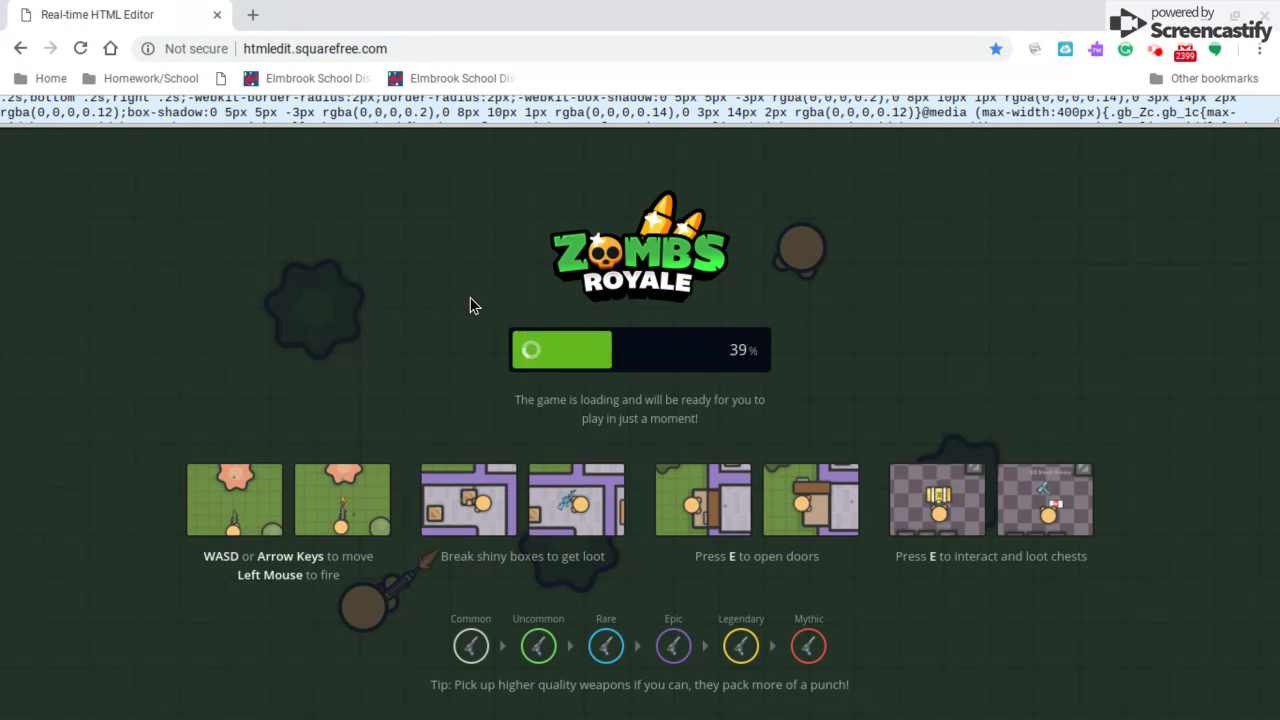
# - Open the connection information for htmledit.squarefree.com and go to its site settings
pyautogui.moveTo(245, 712)
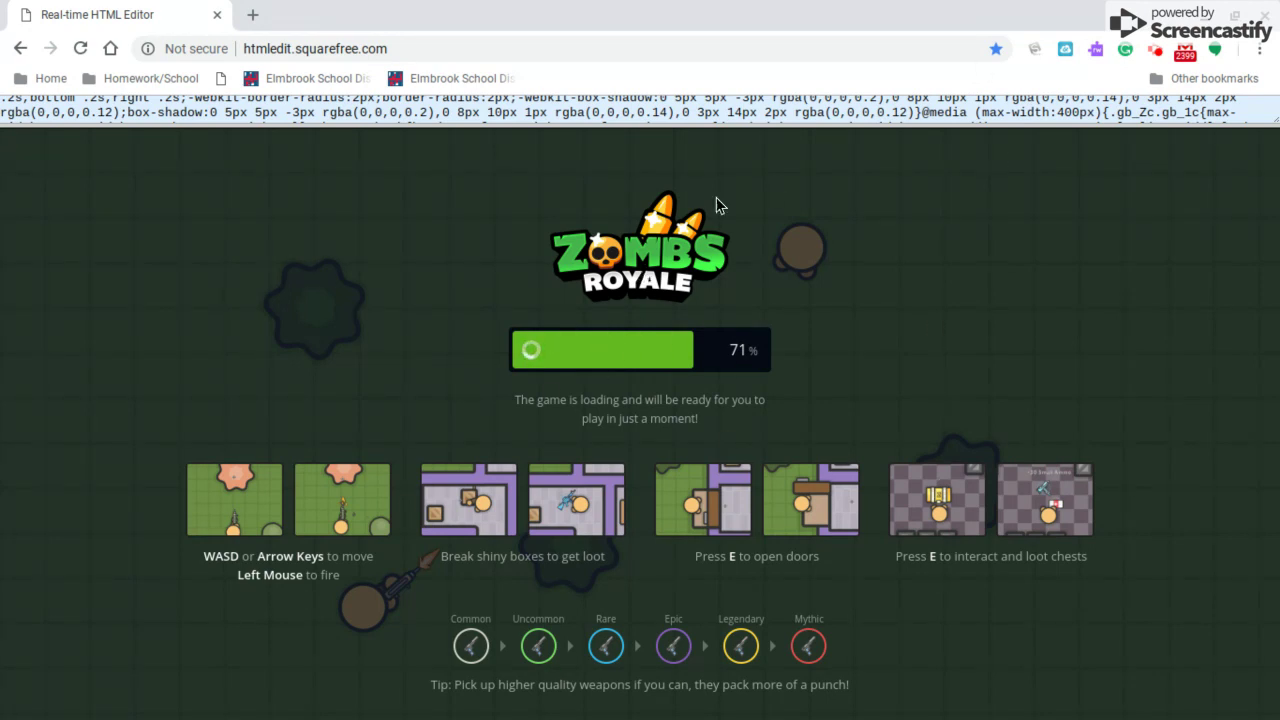
pyautogui.click(181, 50)
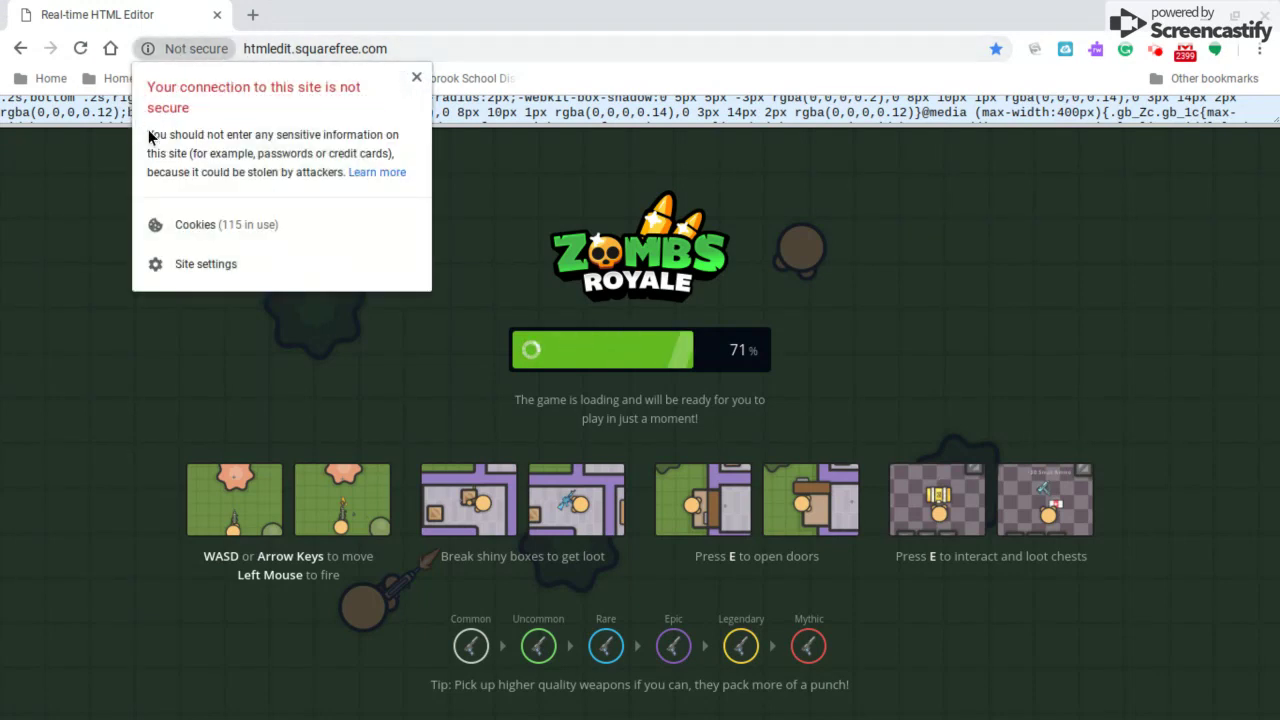
pyautogui.click(264, 269)
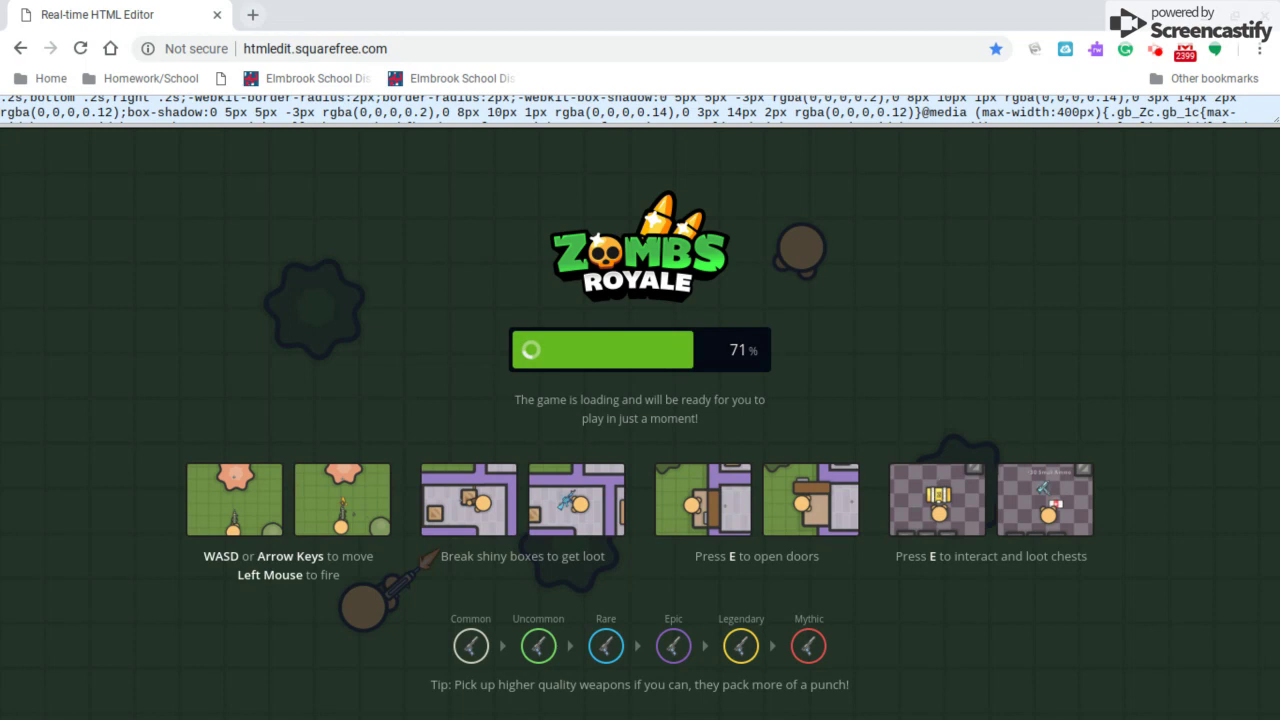
pyautogui.press('super')
pyautogui.click(682, 436)
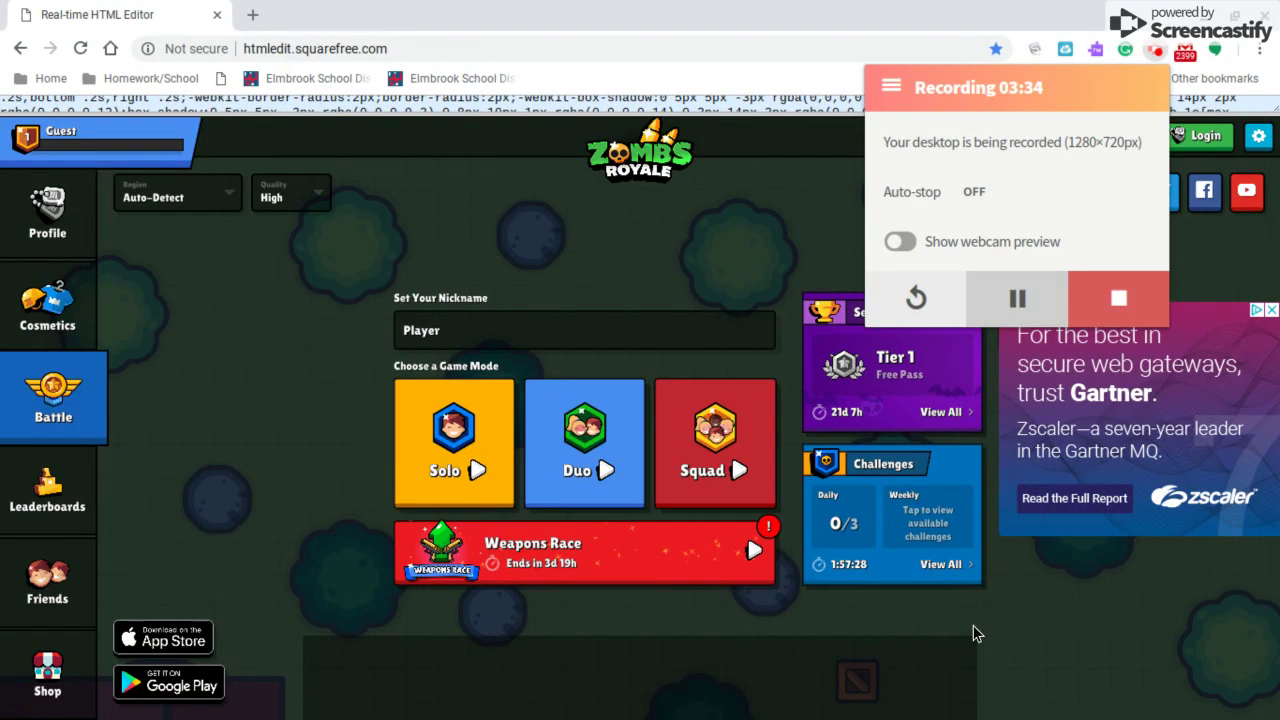
# - Replace the default nickname on the Zombs Royale start screen with "kiwivampire"
pyautogui.click(1041, 635)
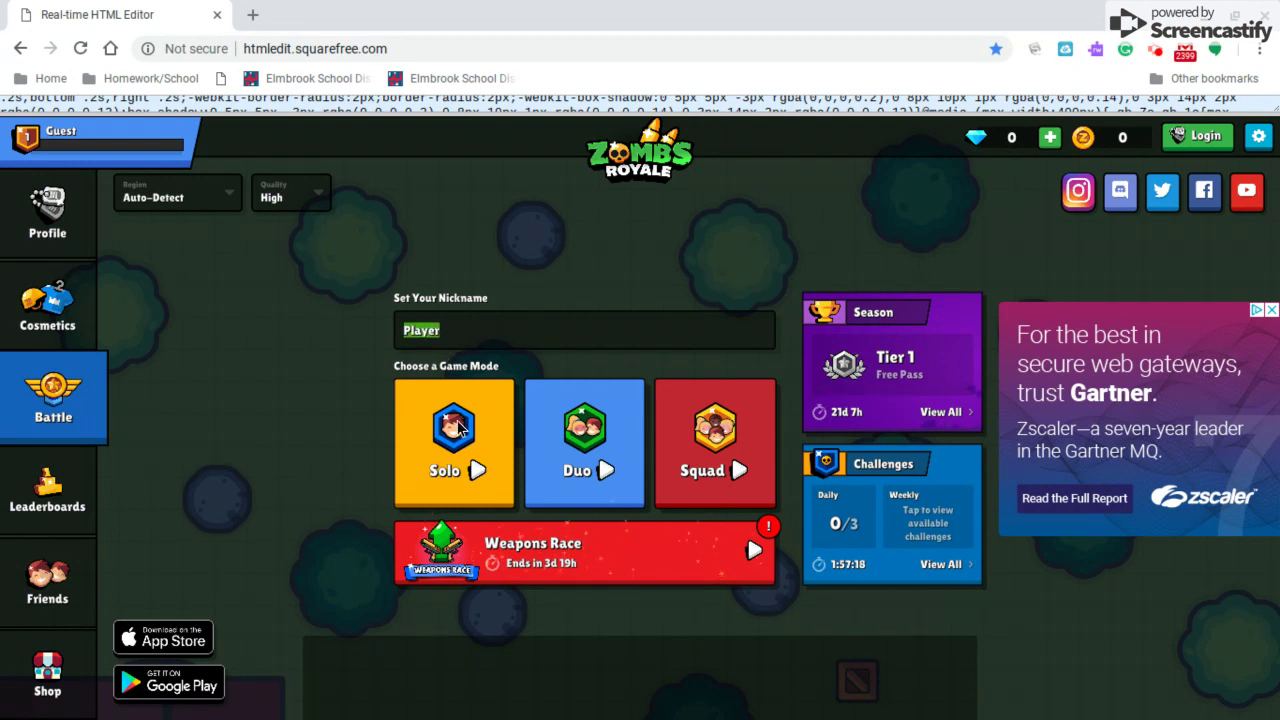
pyautogui.press('BackSpace')
pyautogui.press('BackSpace')
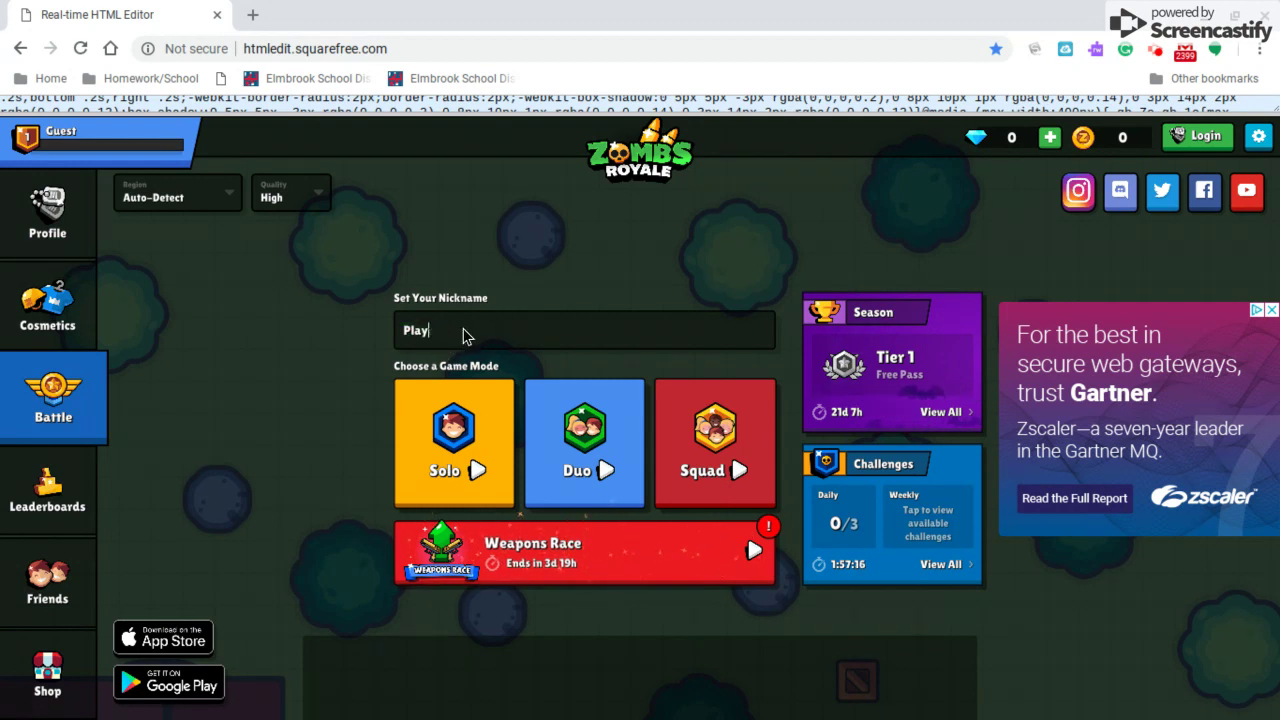
pyautogui.write('kiiwi')
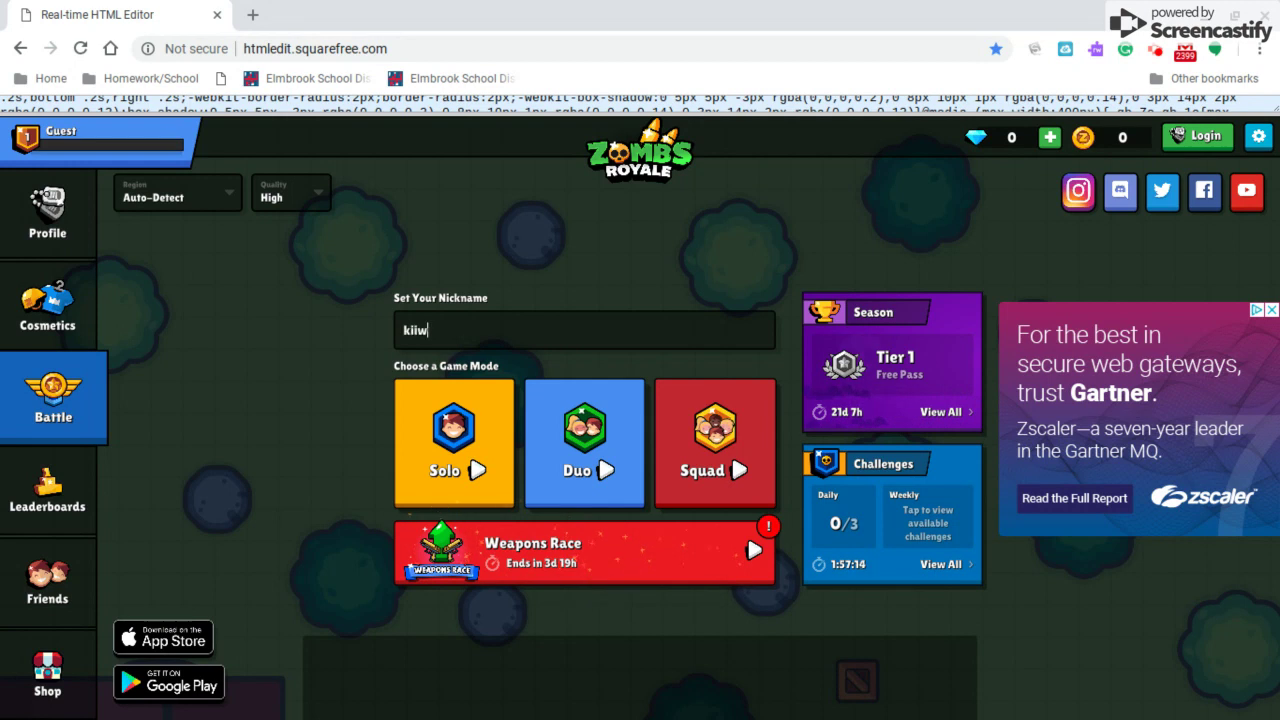
pyautogui.press('BackSpace')
pyautogui.press('BackSpace')
pyautogui.press('BackSpace')
pyautogui.press('BackSpace')
pyautogui.press('BackSpace')
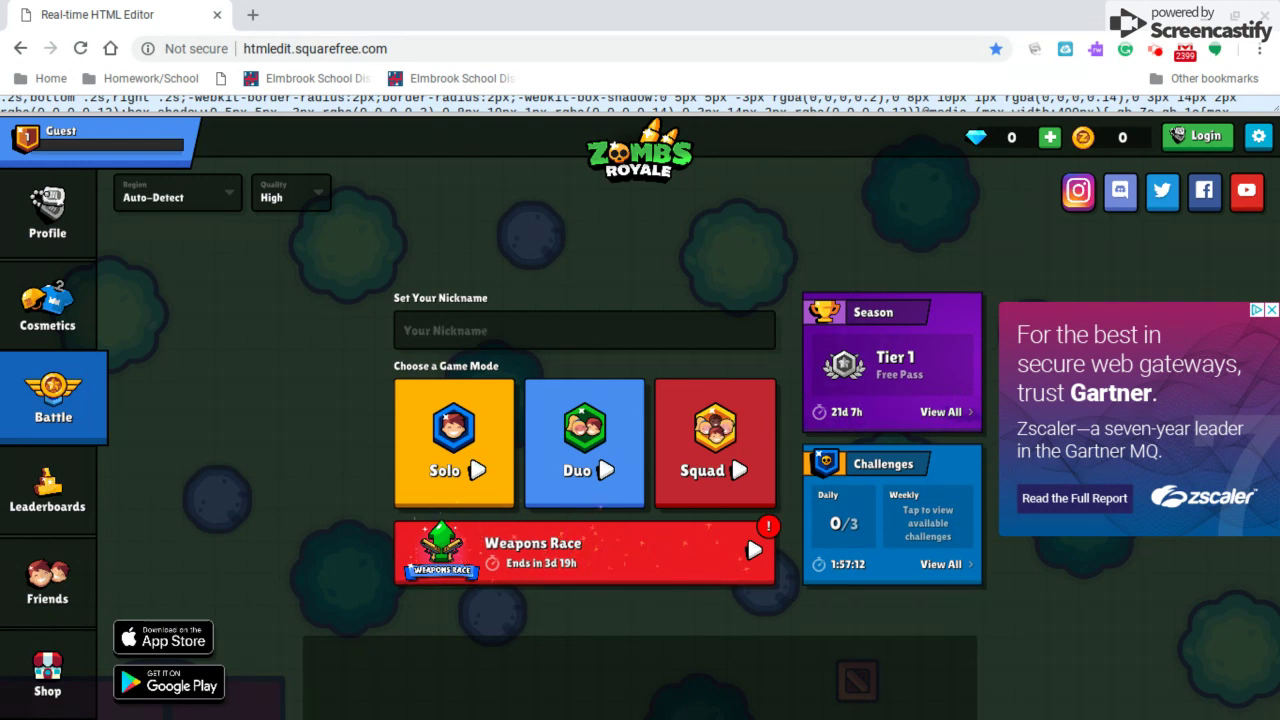
pyautogui.write('kiwivampire')
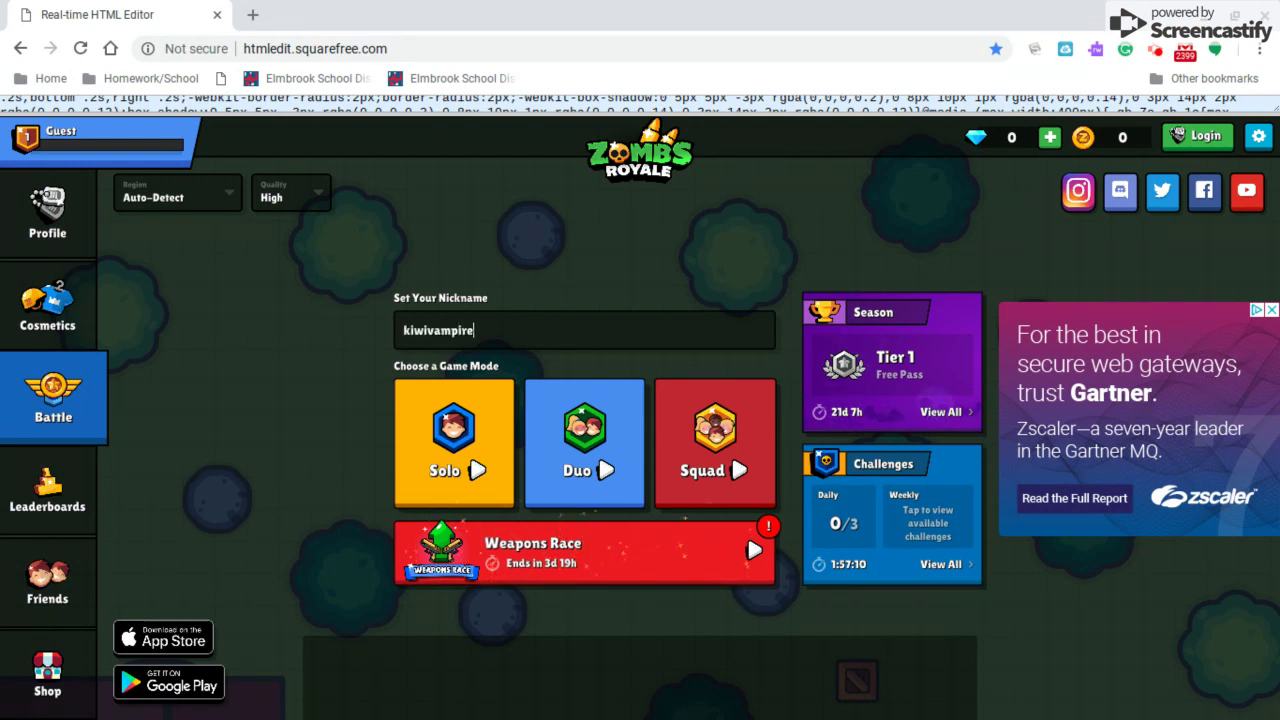
# - Start a match from the start screen and walk the character around the waiting area during the countdown
pyautogui.click(590, 420)
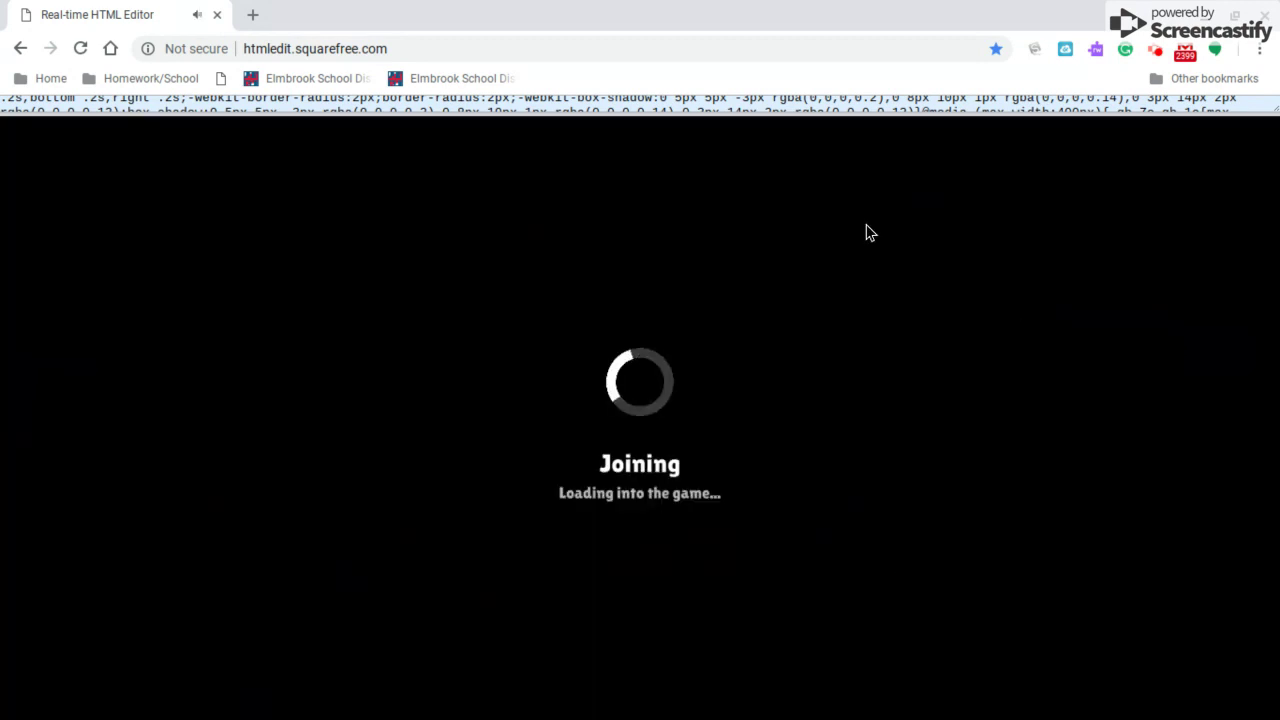
pyautogui.press('XF86AudioLowerVolume')
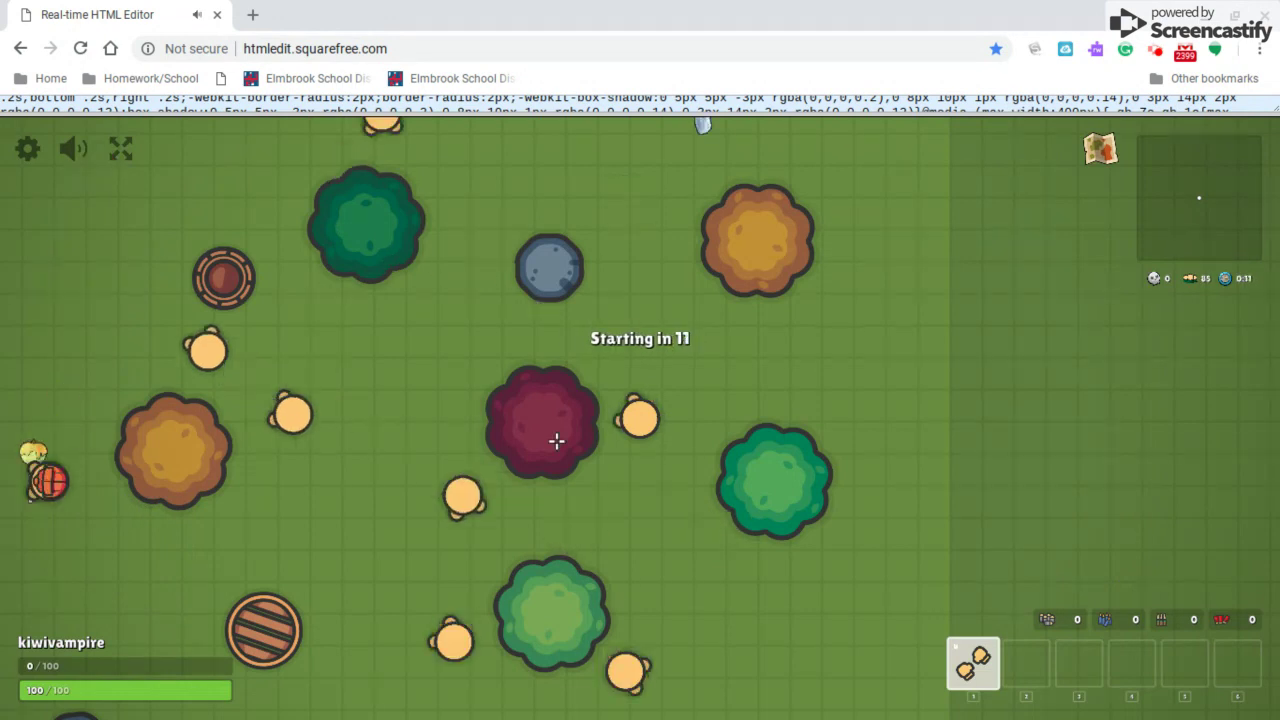
pyautogui.press('w')
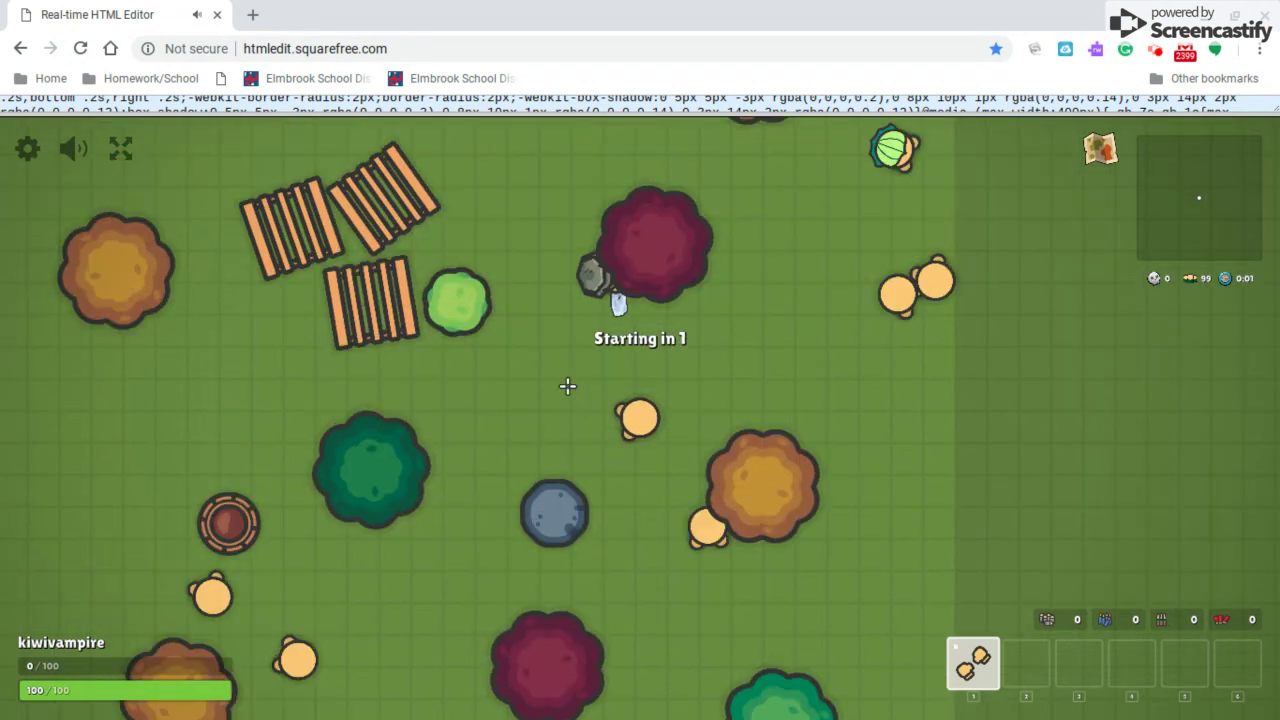
pyautogui.press('a')
pyautogui.press('w')
pyautogui.press('a')
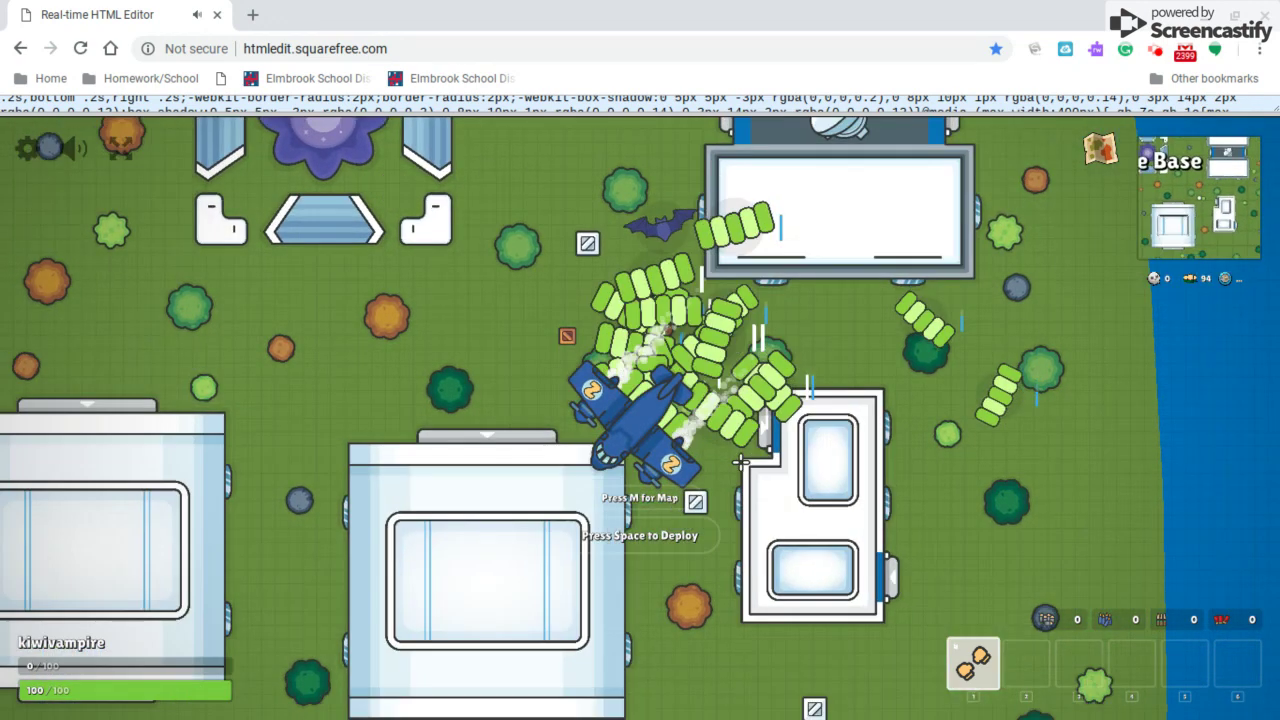
# - Check the island map from the plane, and parachute down beside the ammo chest near the dirt road
pyautogui.press('m')
pyautogui.press('m')
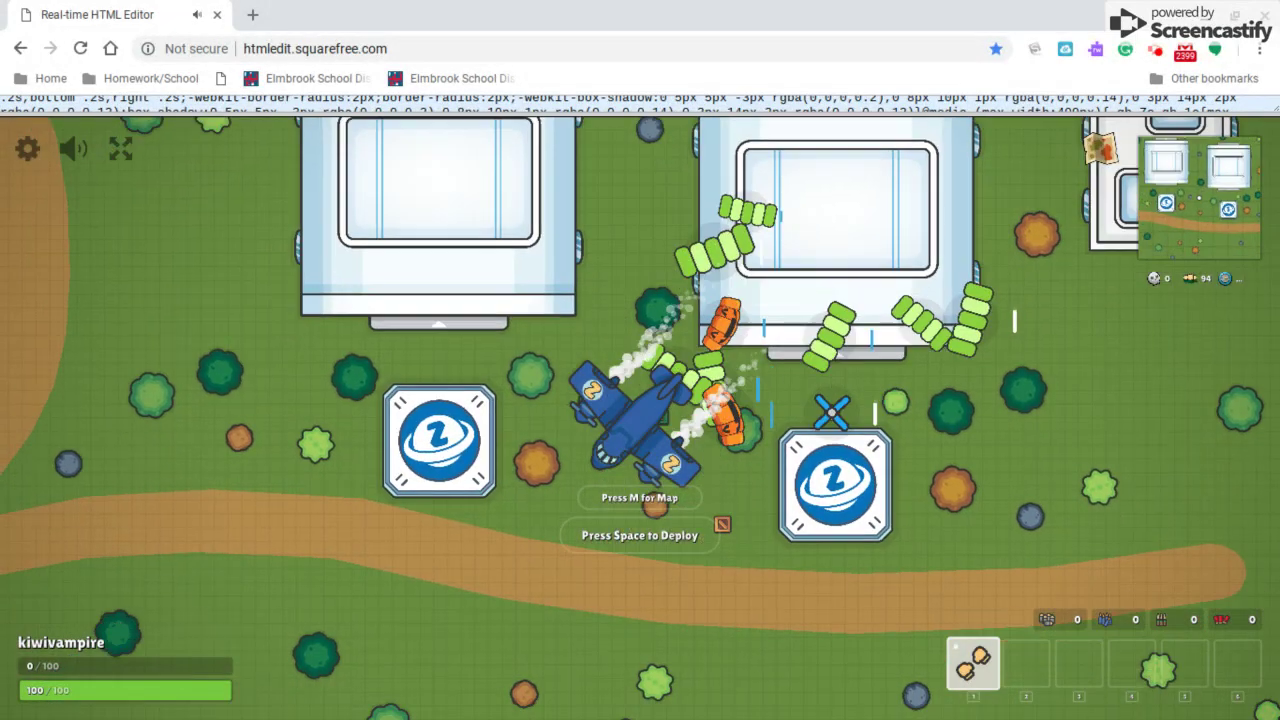
pyautogui.press('m')
pyautogui.press('m')
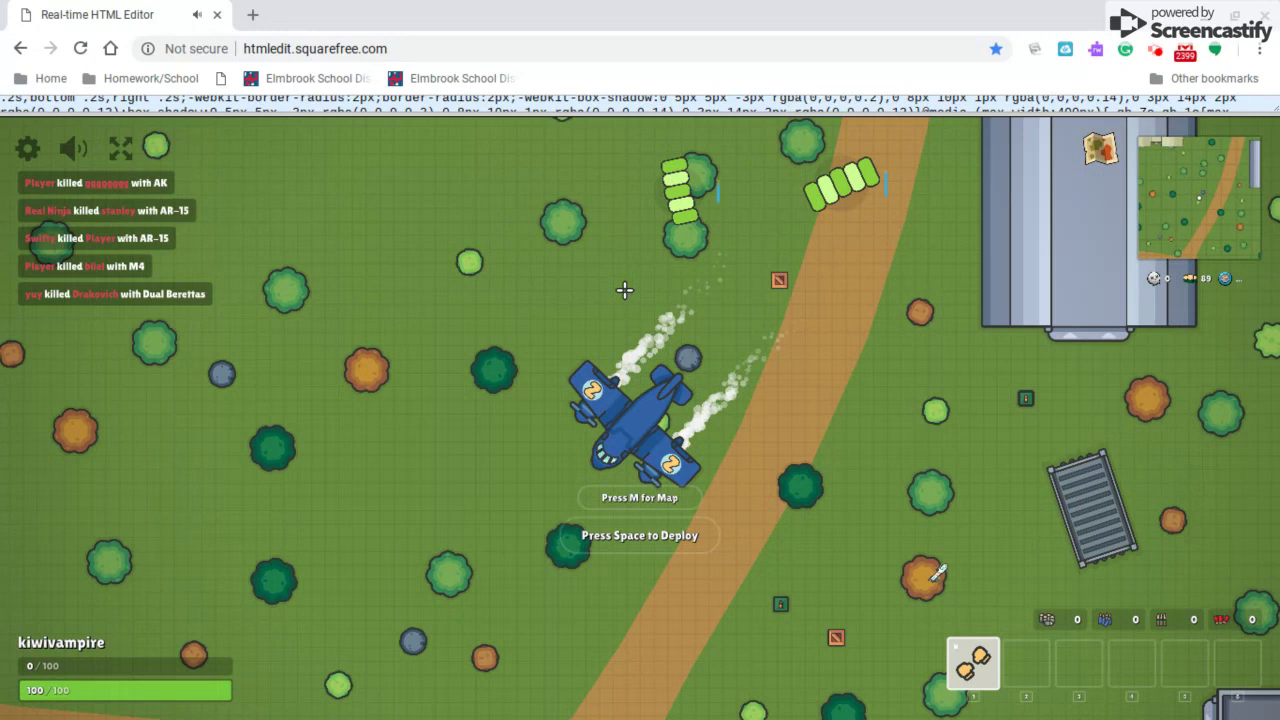
pyautogui.press('space')
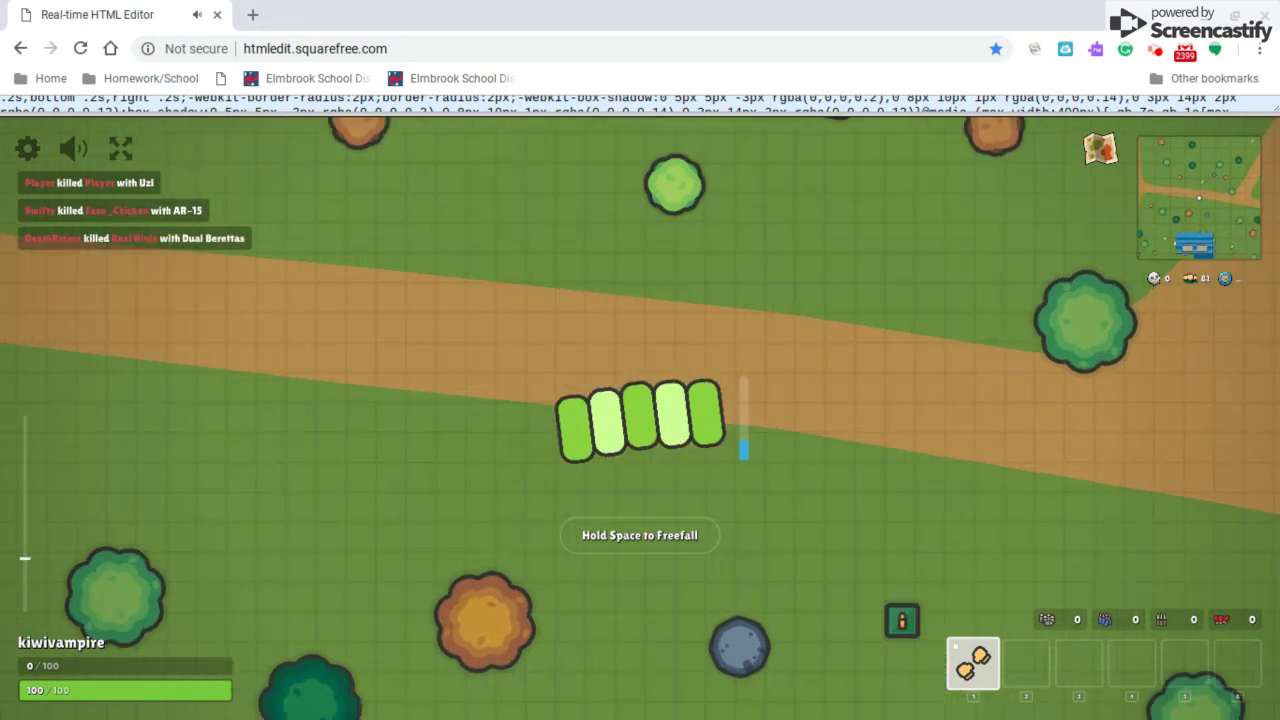
pyautogui.press('s')
pyautogui.press('d')
pyautogui.press('w')
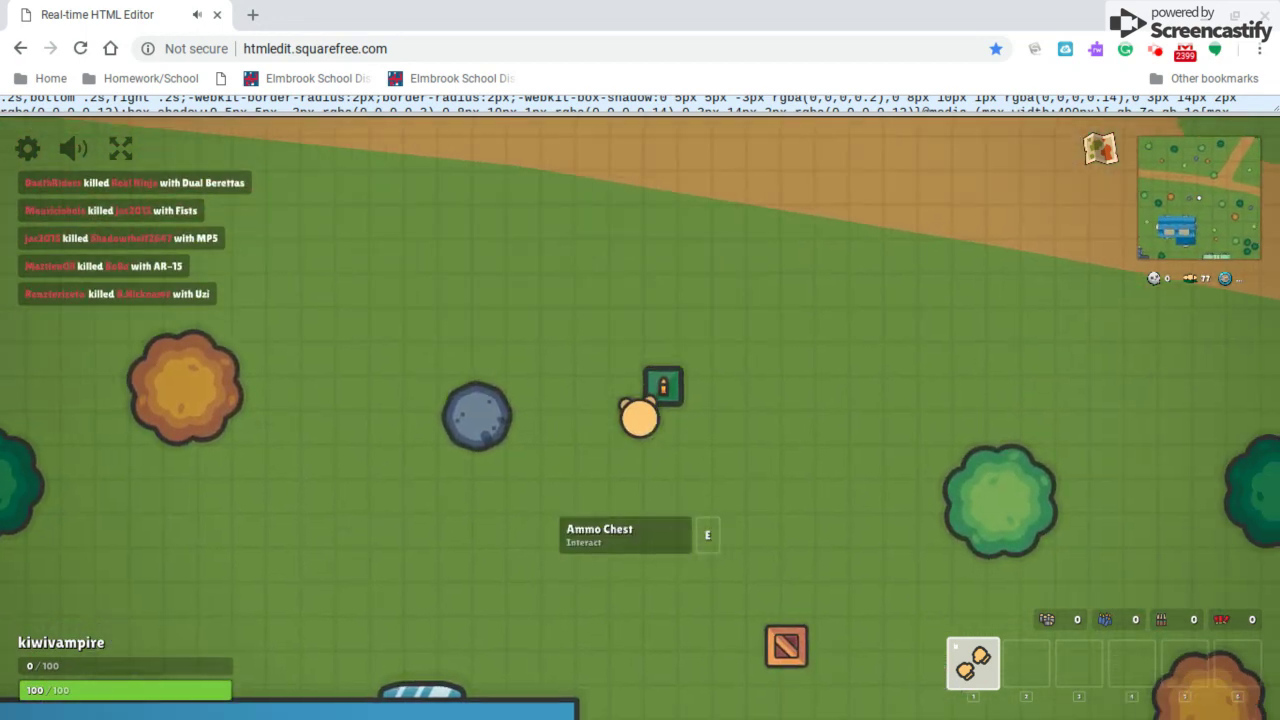
# - Break open the wooden crate near the blue building and pick up the rifle and large ammo
pyautogui.press('s')
pyautogui.press('s')
pyautogui.press('d')
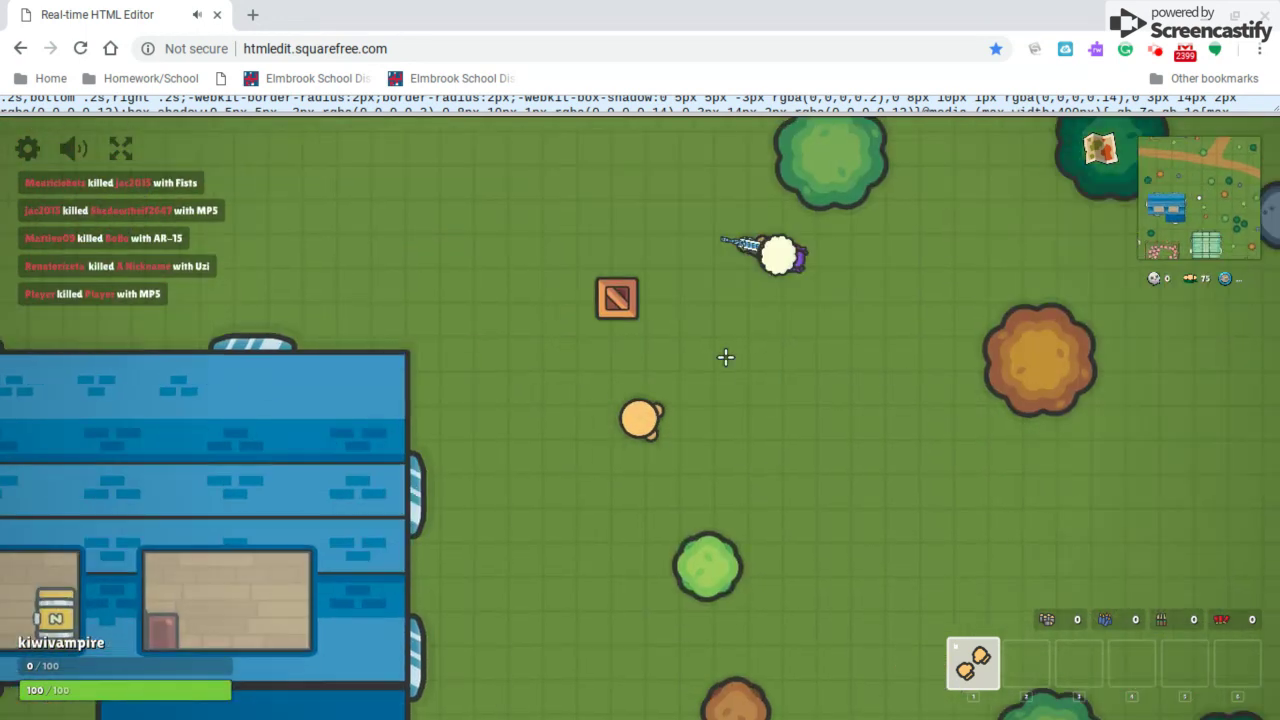
pyautogui.press('a')
pyautogui.press('w')
pyautogui.press('w')
pyautogui.press('a')
pyautogui.click(626, 366)
pyautogui.press('w')
pyautogui.press('a')
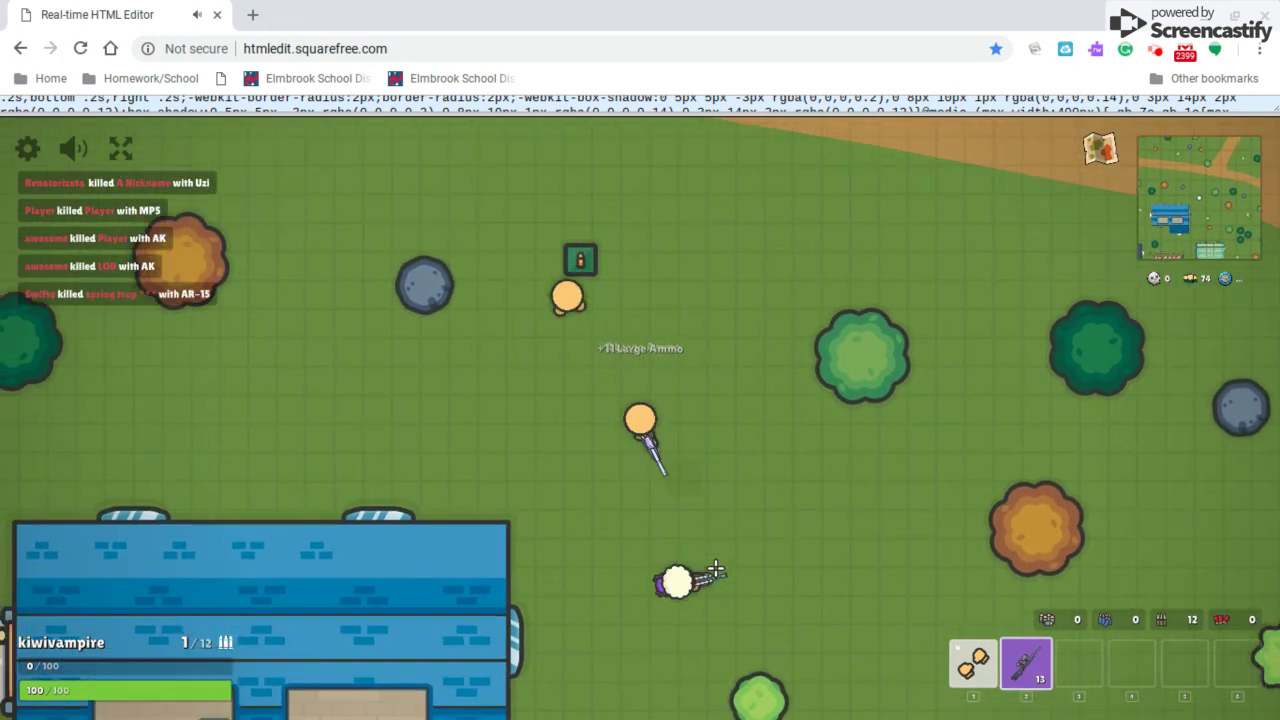
# - Shoot at the armed opponent with the rifle while moving along the side of the blue building
pyautogui.press('s')
pyautogui.click(677, 553)
pyautogui.press('d')
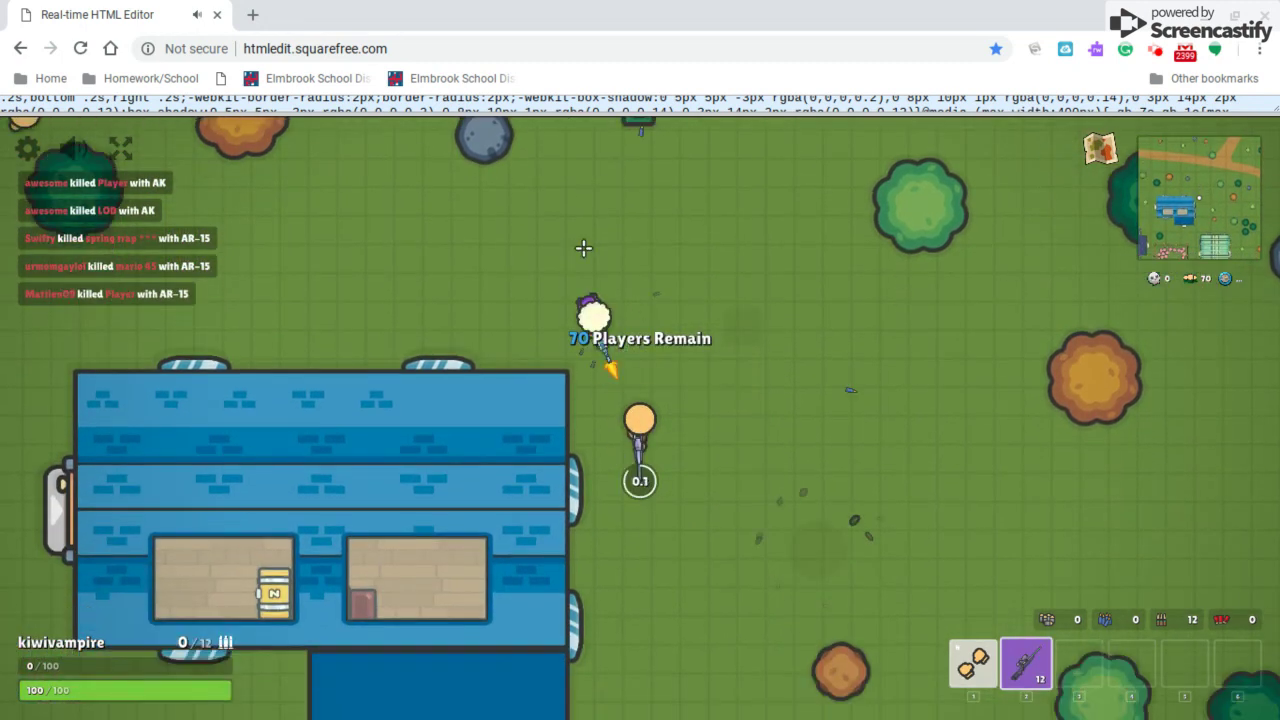
pyautogui.press('s')
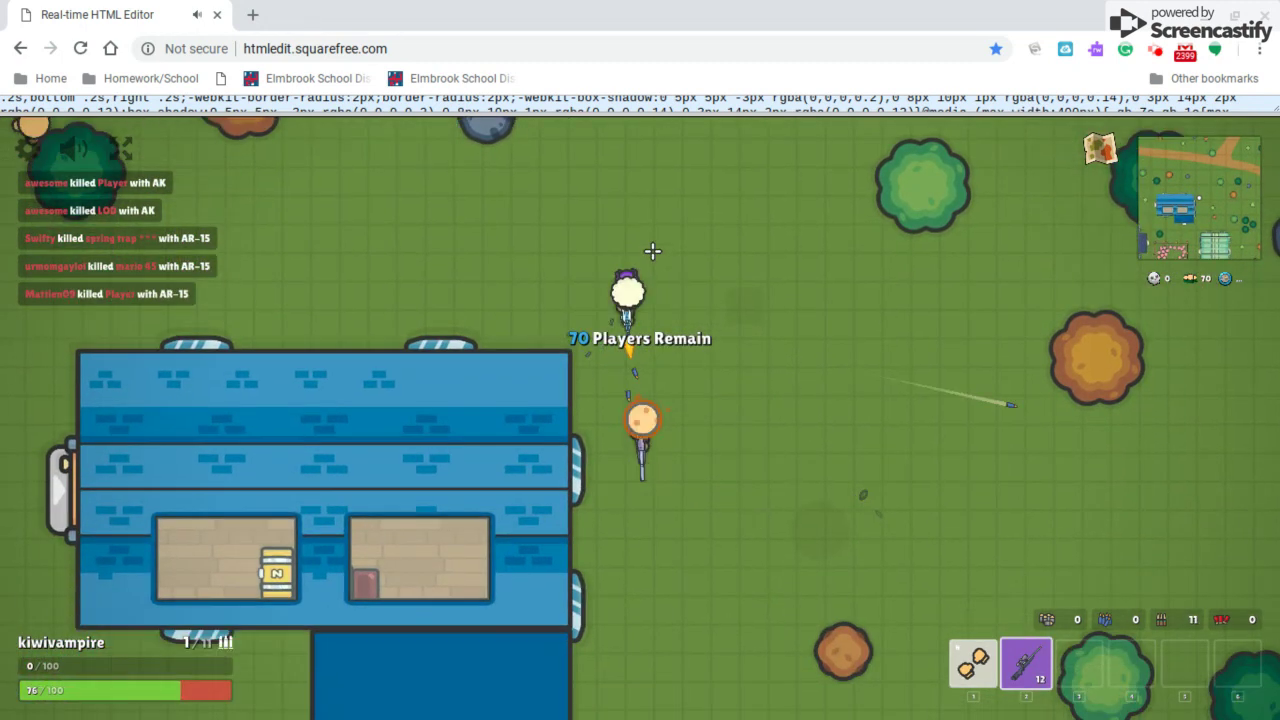
pyautogui.press('s')
pyautogui.click(648, 252)
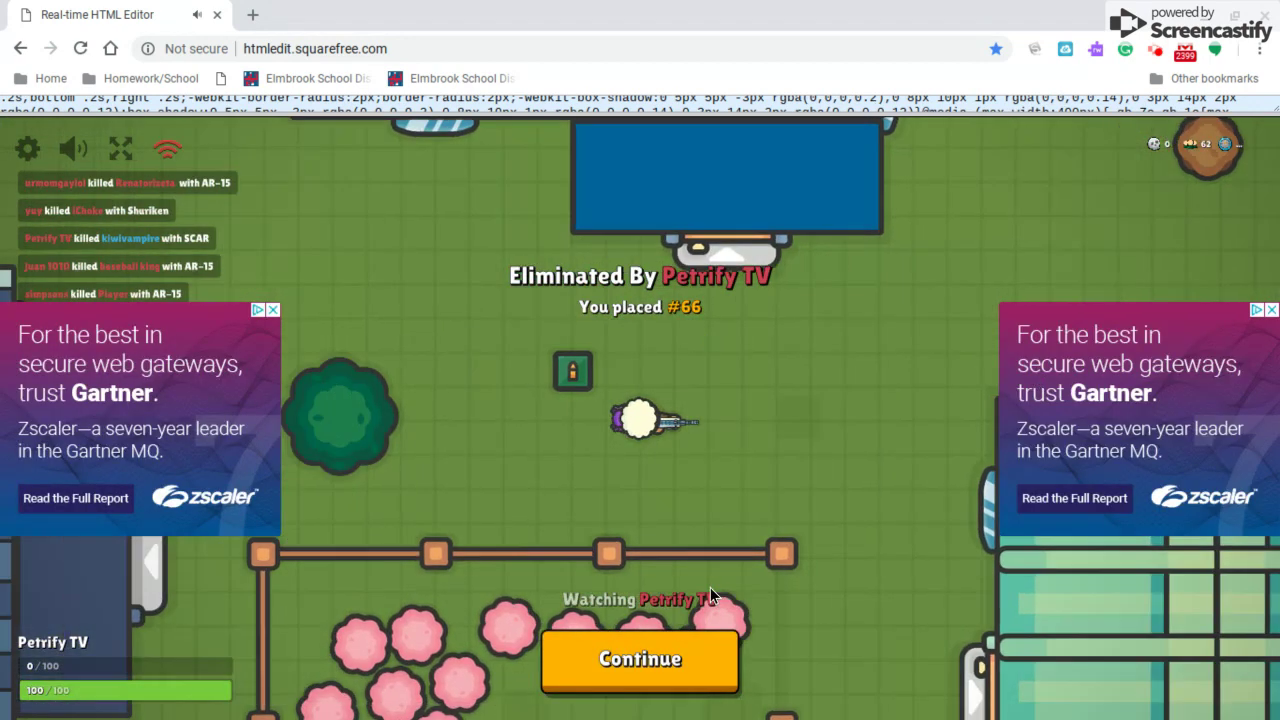
# - Continue to the match results, and open and dismiss the free login dialog
pyautogui.click(683, 662)
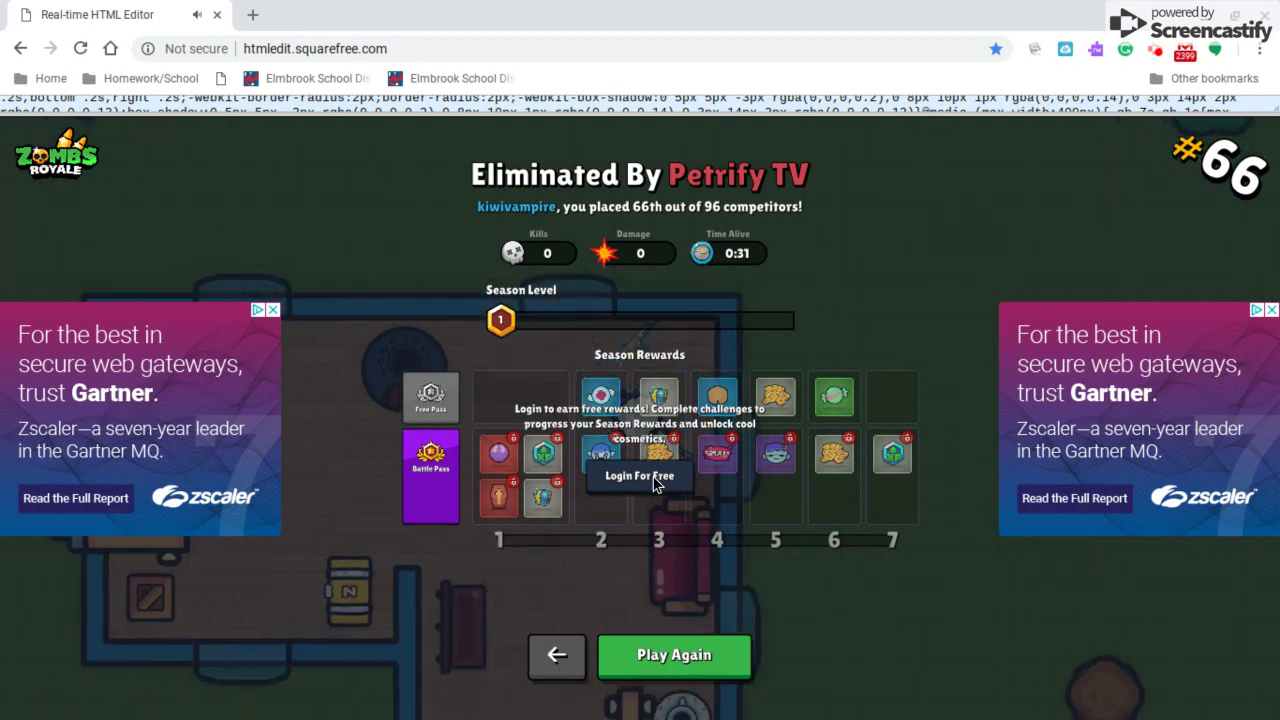
pyautogui.click(654, 478)
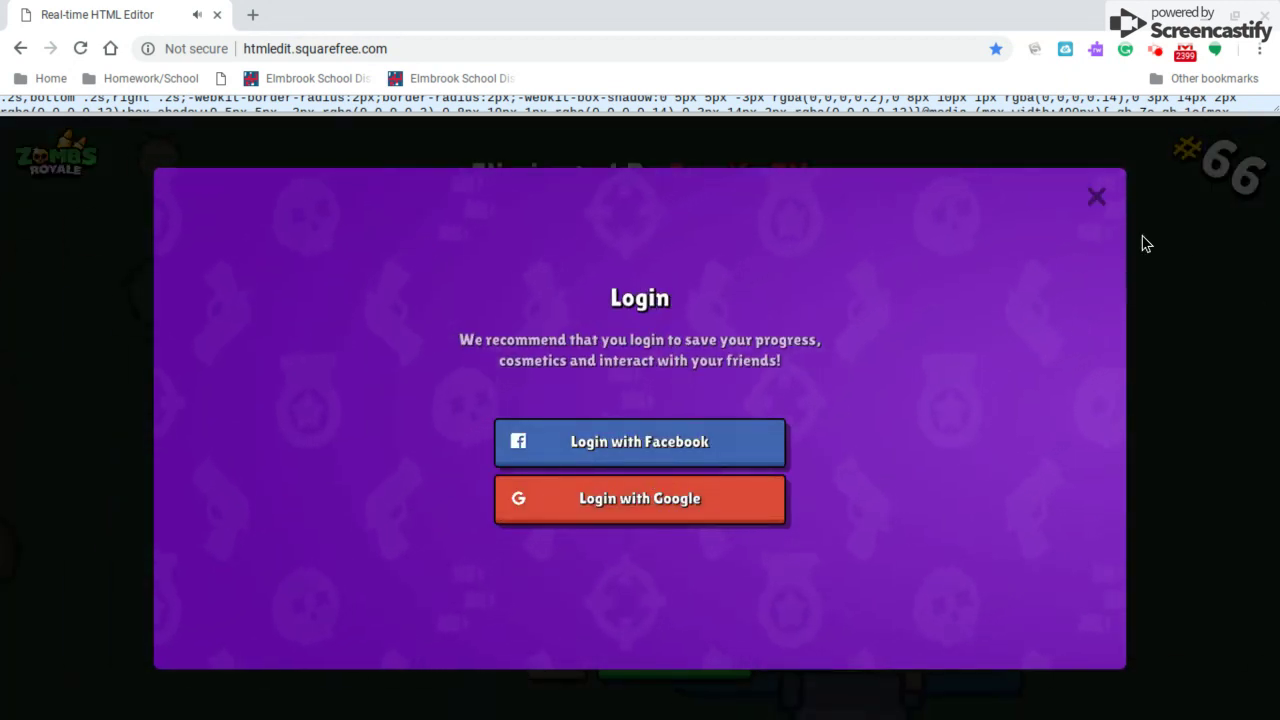
pyautogui.click(1104, 199)
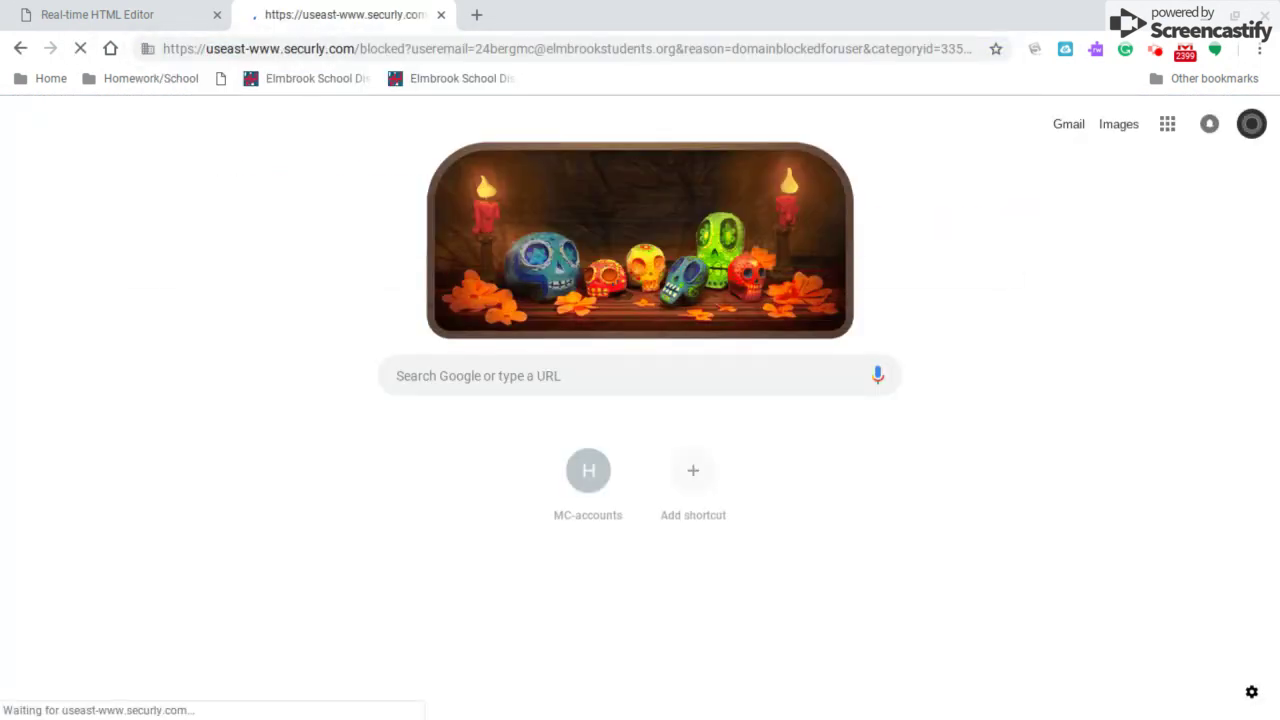
# - Try to load zombzroyle.io directly in a new tab, opening the browser's Task Manager before retrying the address
pyautogui.hotkey('ctrl', 'w')
pyautogui.hotkey('ctrl', 't')
pyautogui.write('zom')
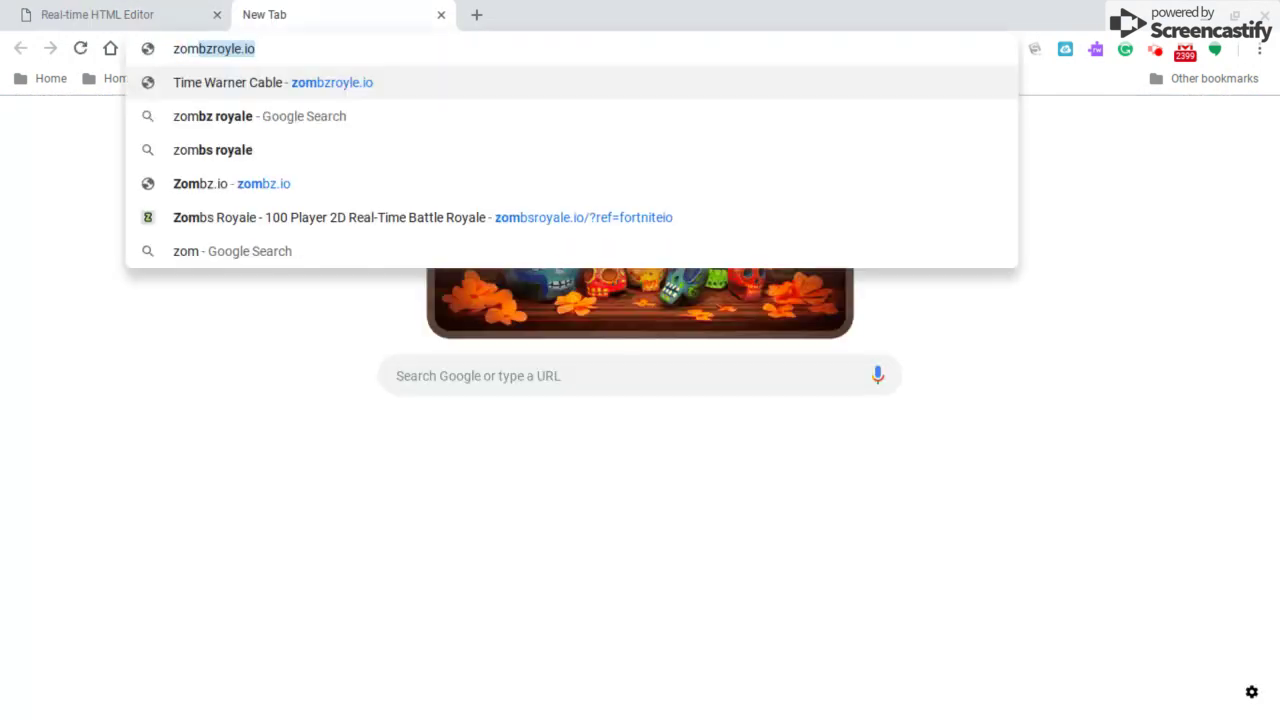
pyautogui.press('Return')
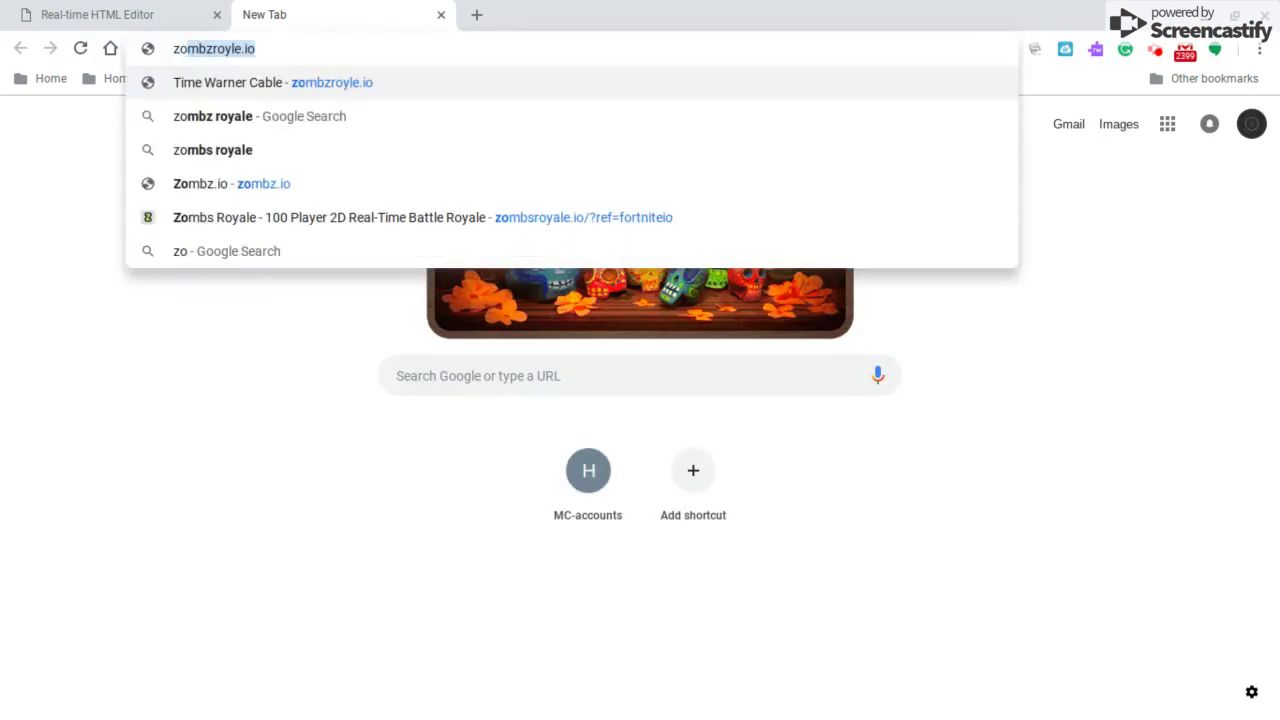
pyautogui.press('super+Escape')
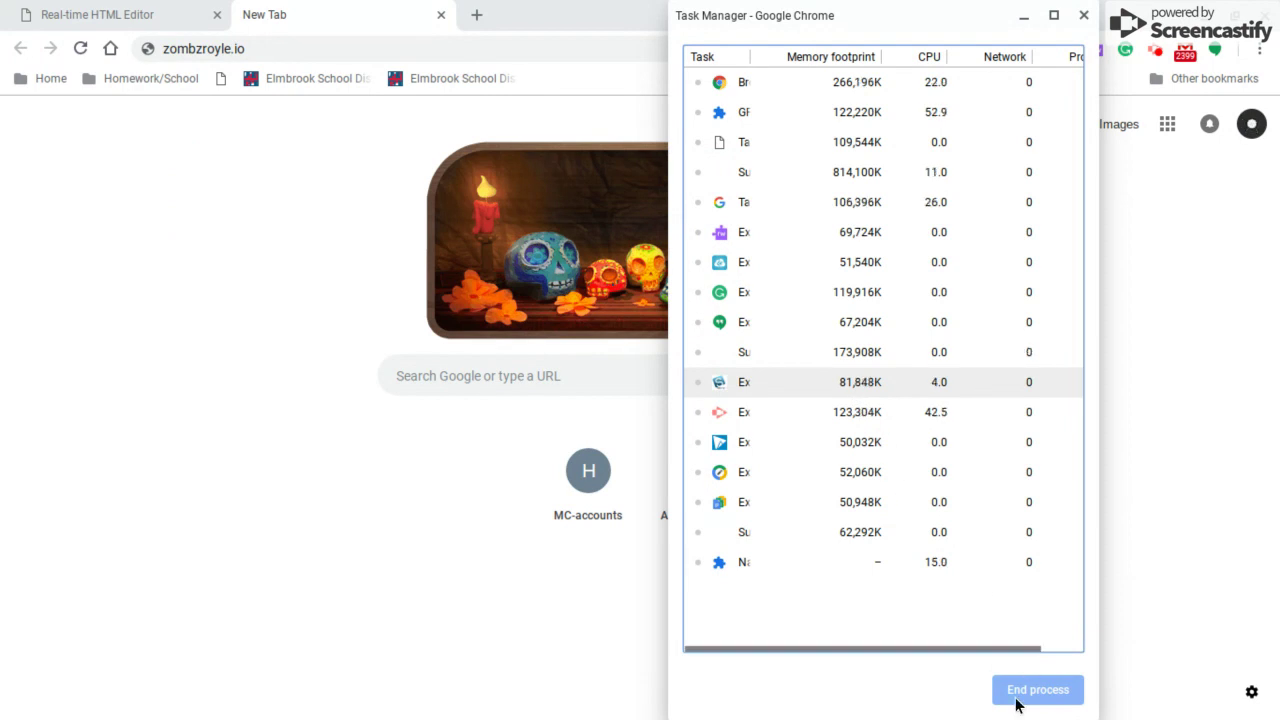
pyautogui.click(260, 48)
pyautogui.press('Return')
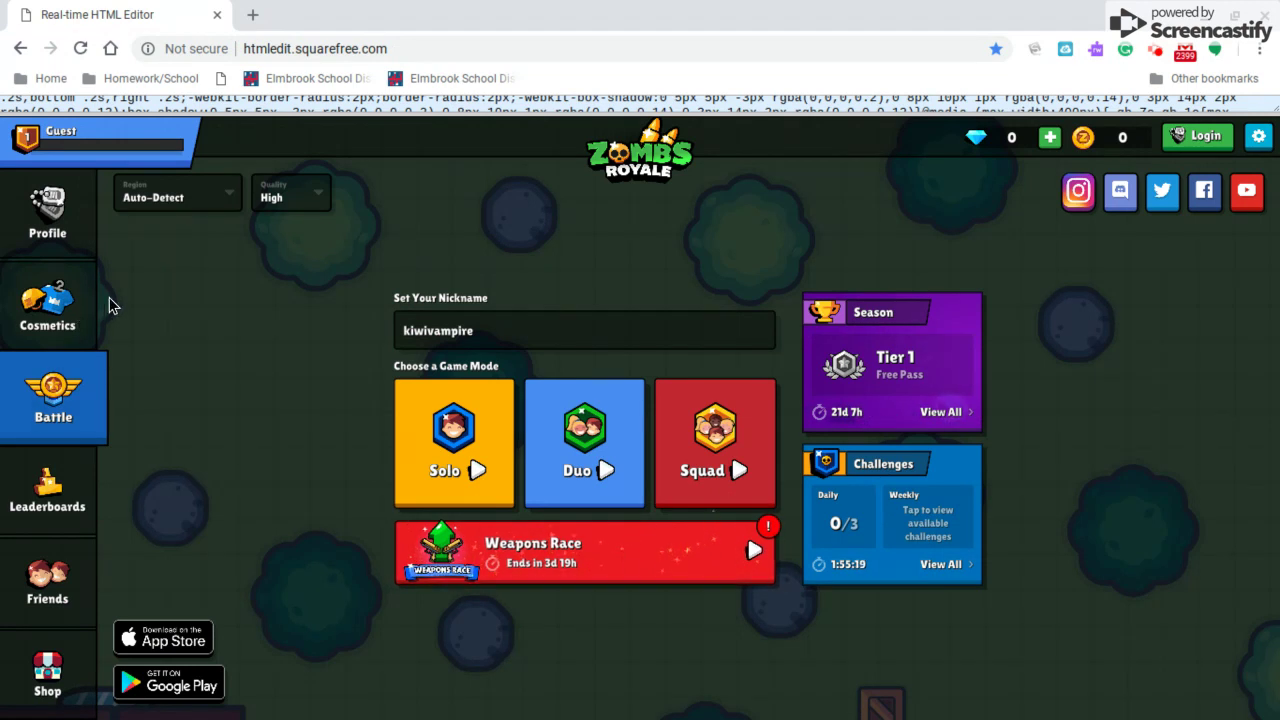
# - Try the Low graphics quality on the game's start screen and settle on Medium
pyautogui.click(279, 203)
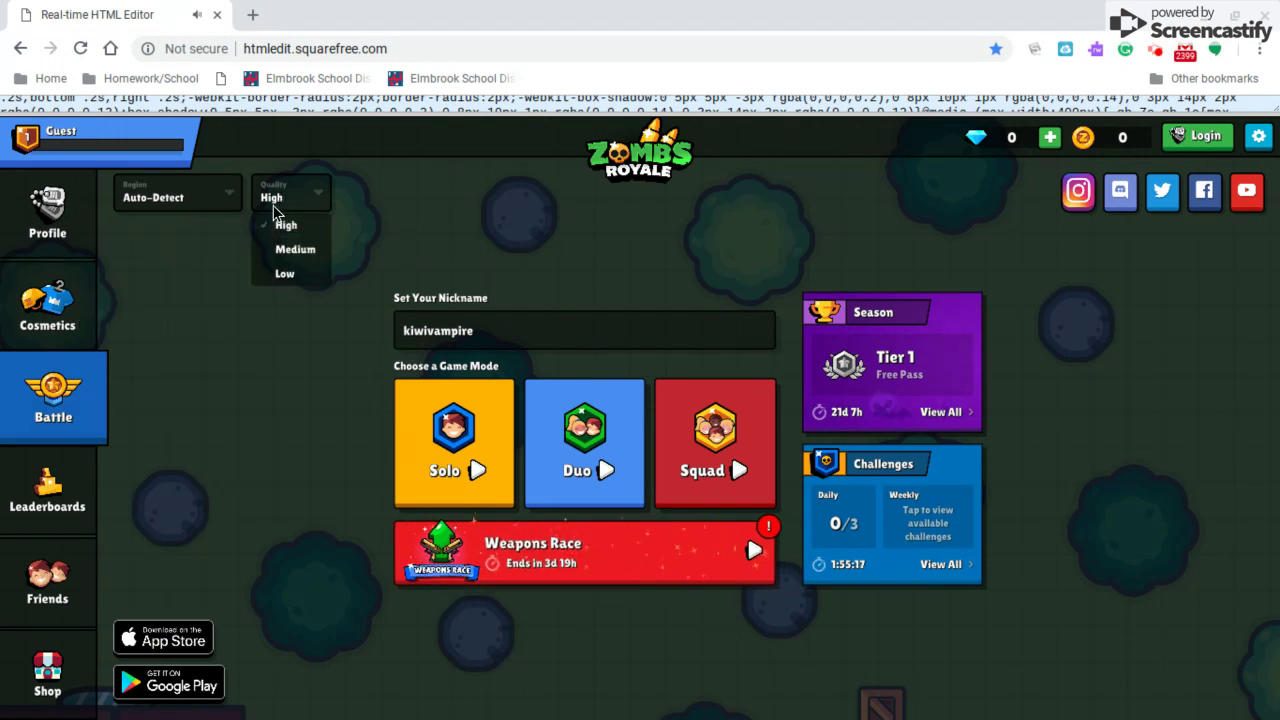
pyautogui.click(287, 274)
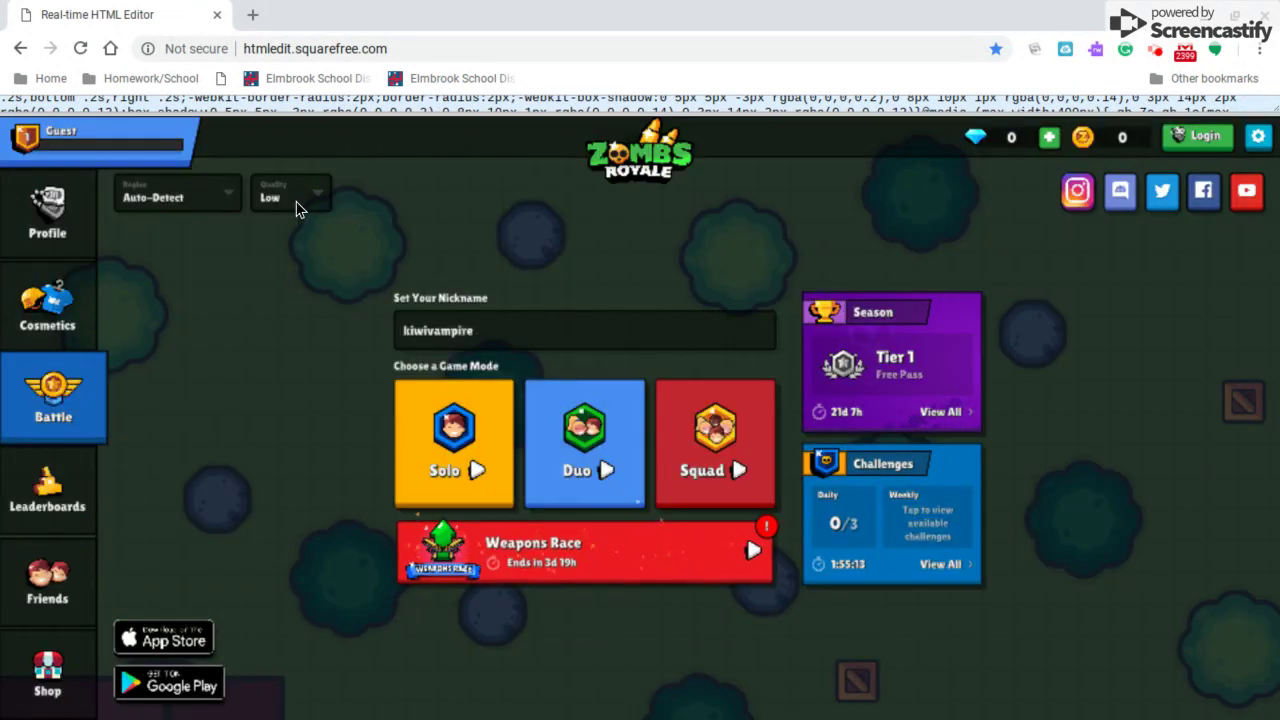
pyautogui.click(297, 207)
pyautogui.click(298, 252)
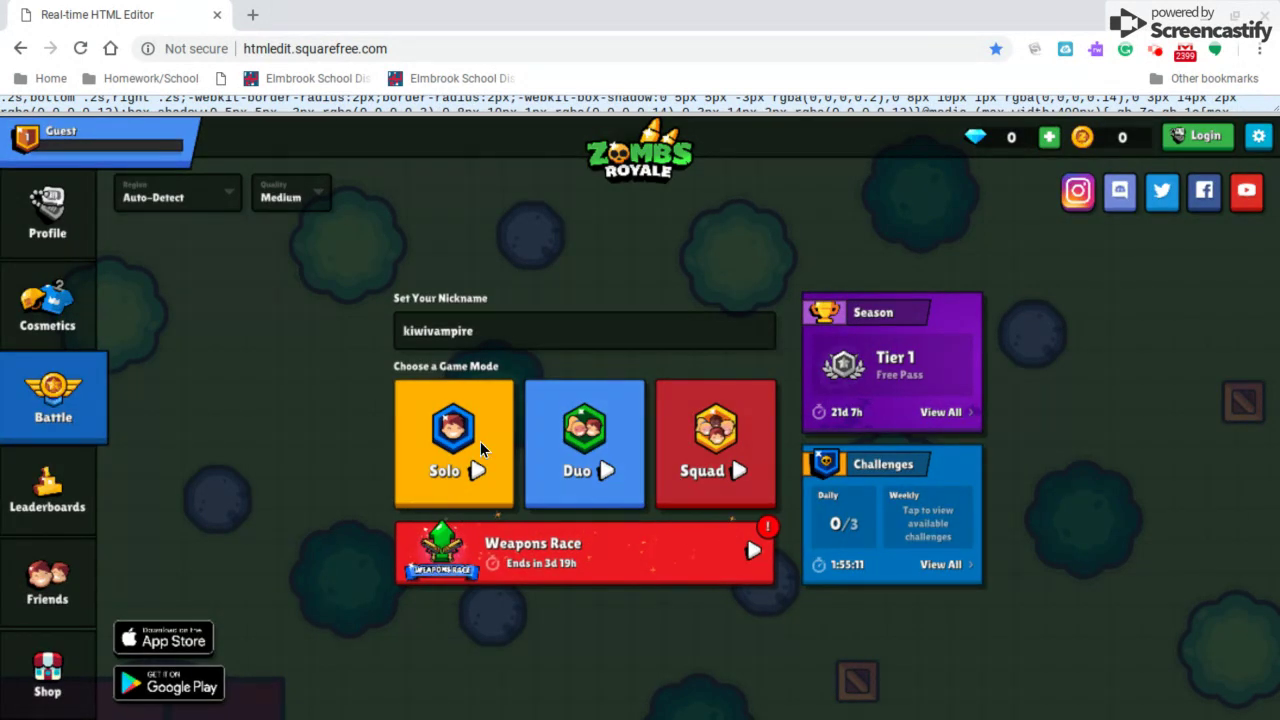
# - Start a Solo match and move the character around the waiting area near the giant pumpkin
pyautogui.click(462, 460)
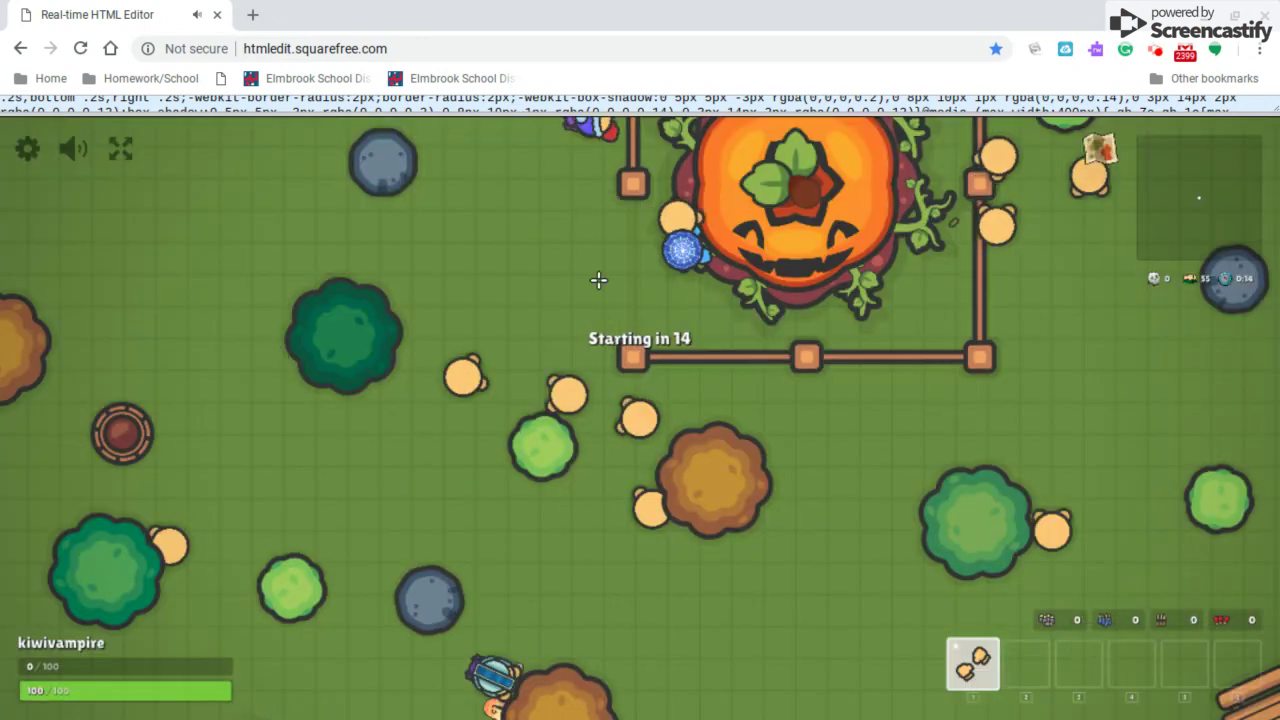
pyautogui.press('a')
pyautogui.press('w')
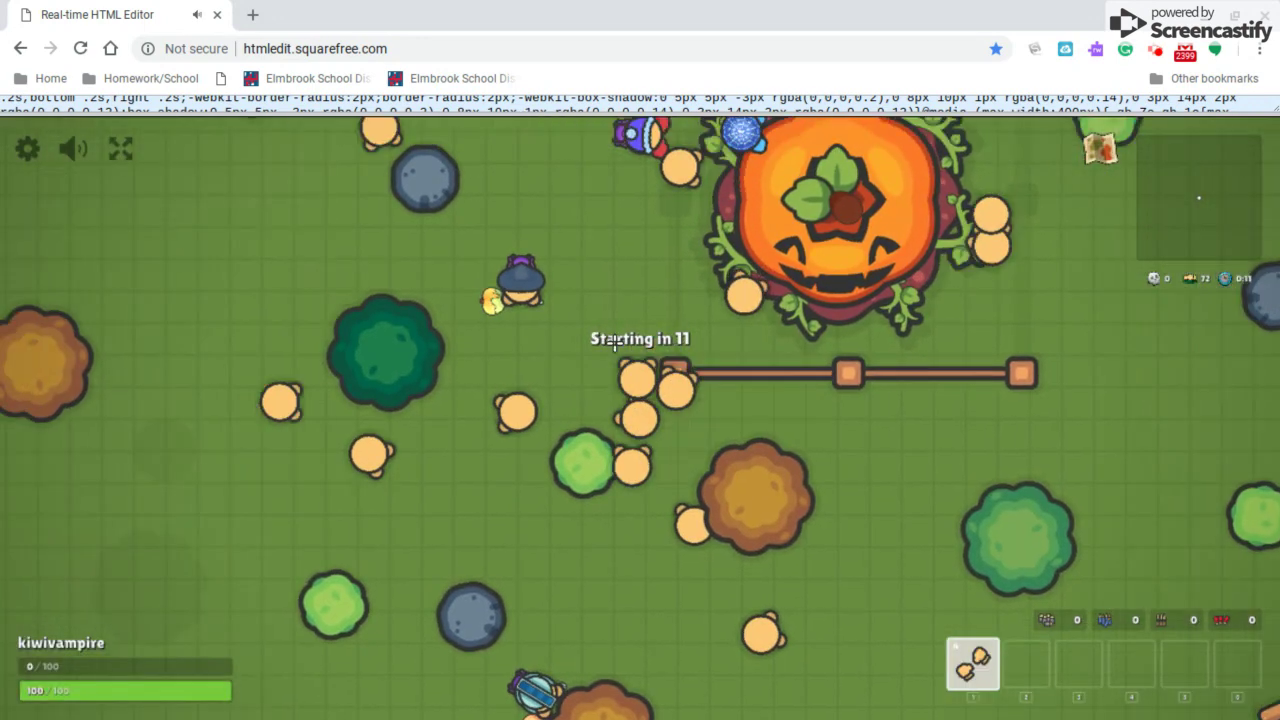
pyautogui.press('w')
pyautogui.press('d')
pyautogui.press('a')
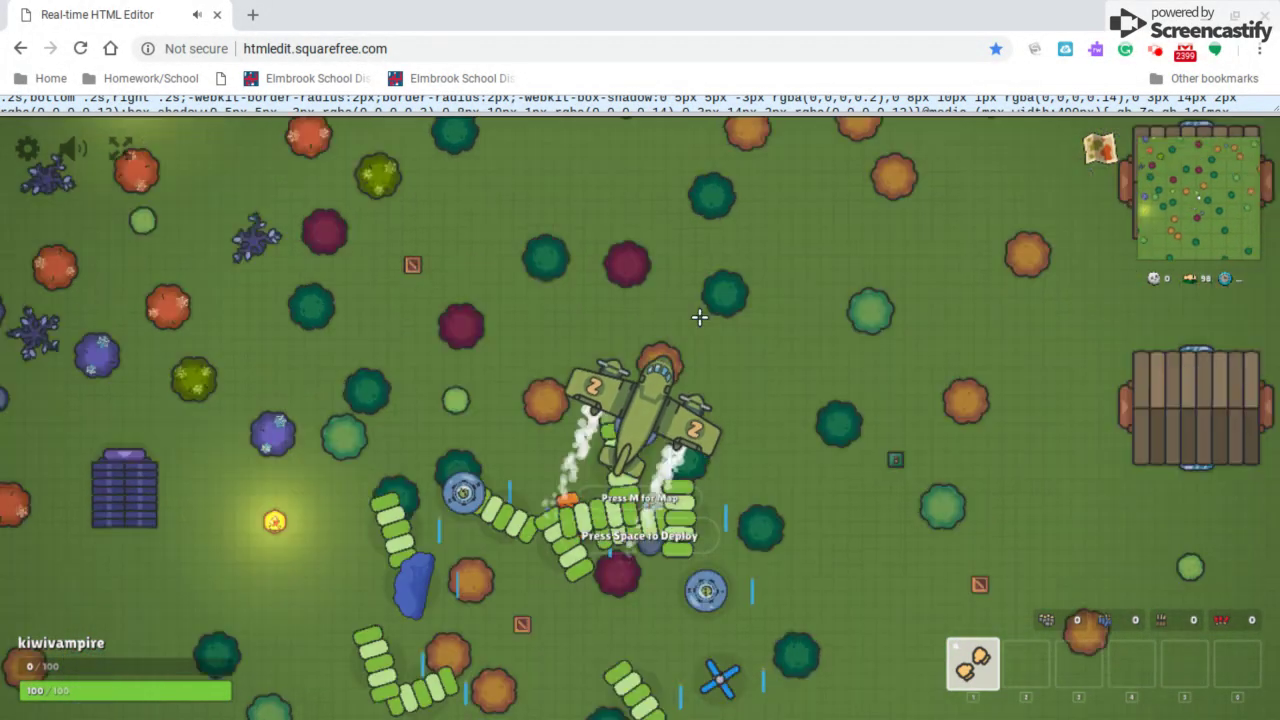
# - Check the plane's route on the island map twice during the flight, closing the map each time
pyautogui.press('m')
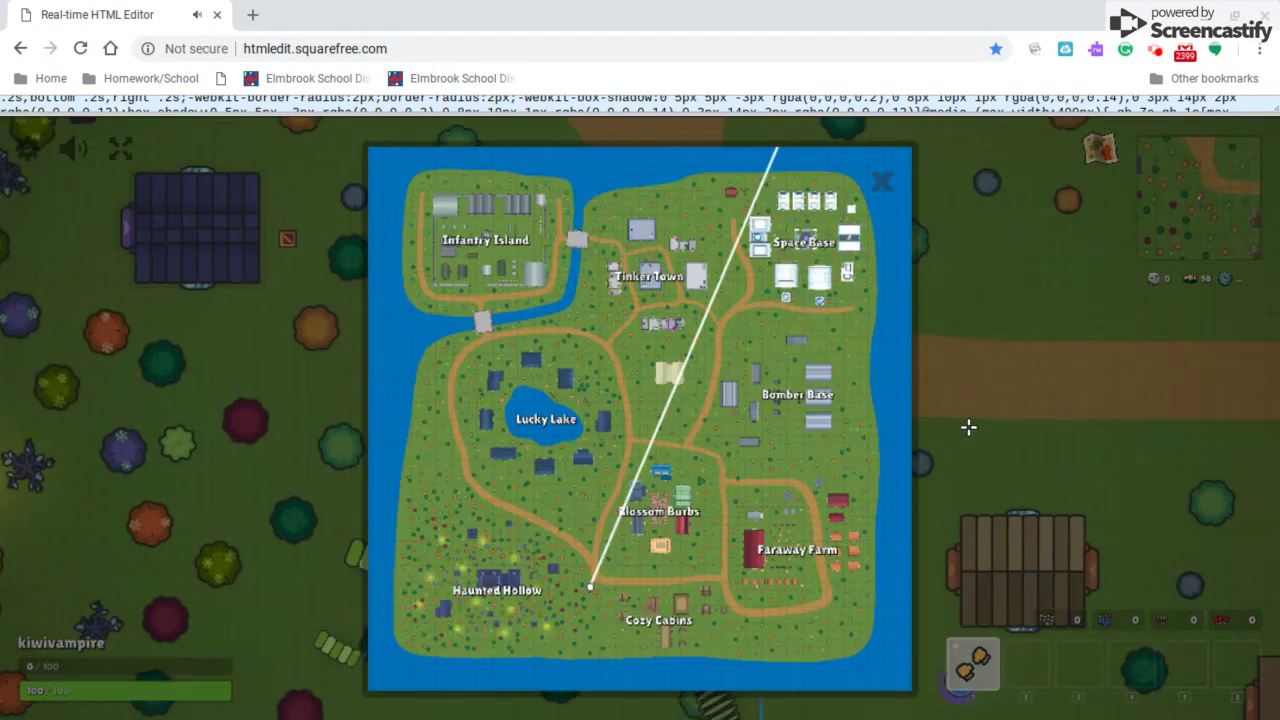
pyautogui.press('m')
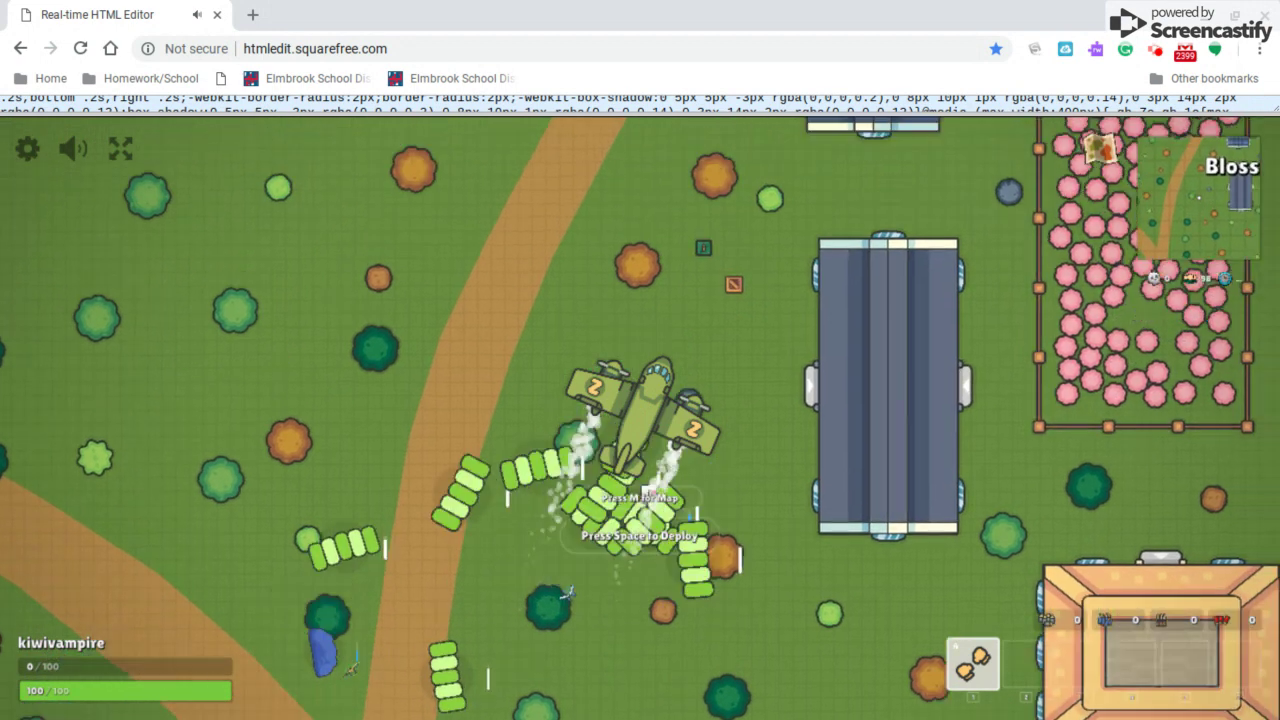
pyautogui.press('m')
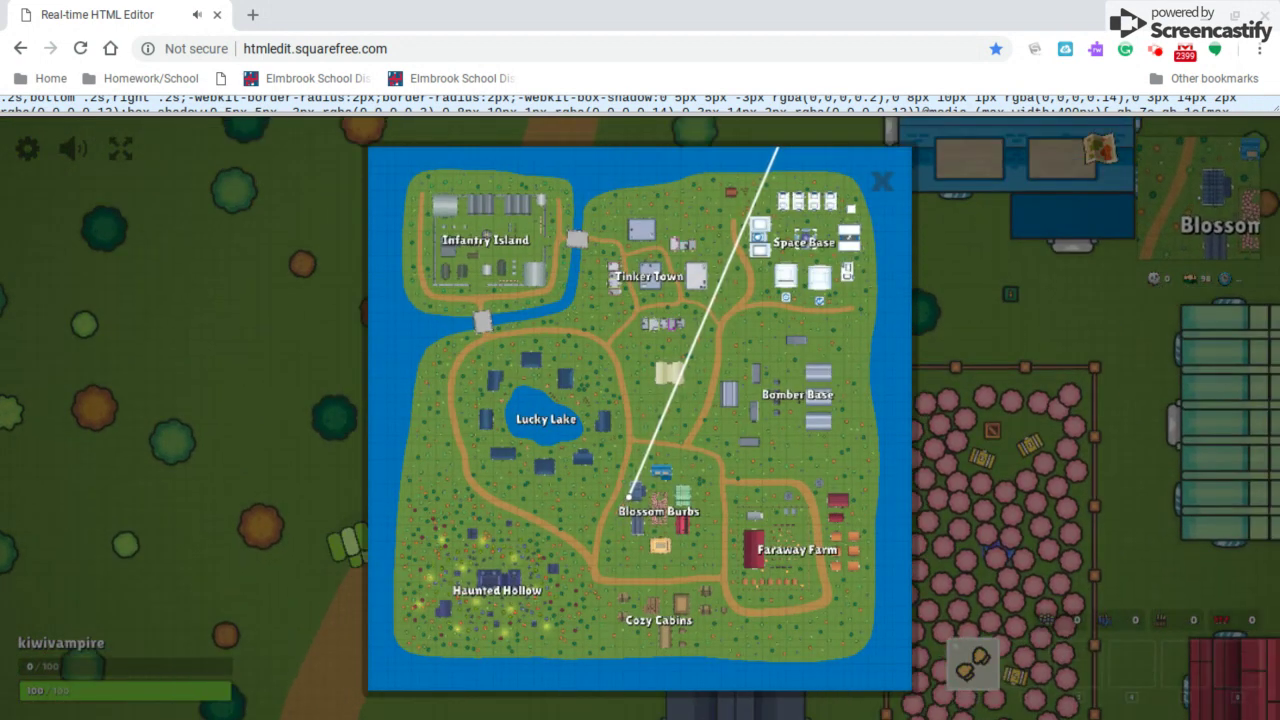
pyautogui.press('m')
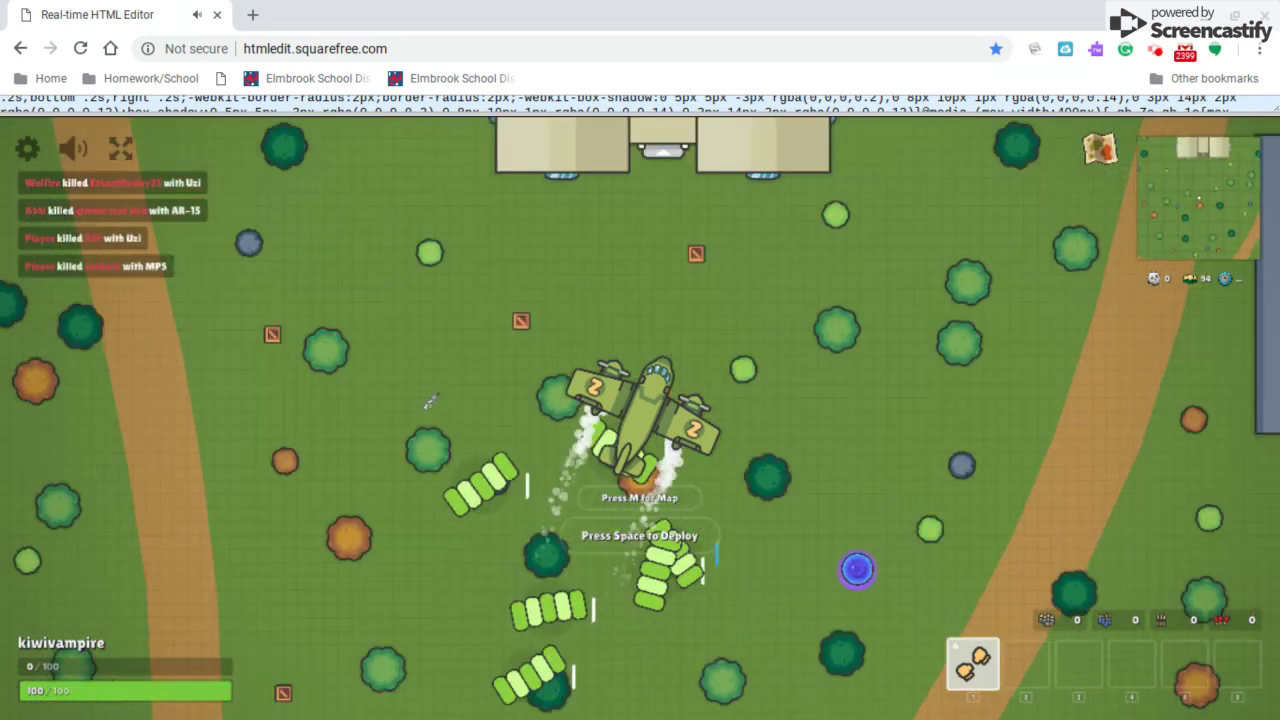
# - Deploy from the plane and steer the parachute to a landing beside a crate near the dirt road
pyautogui.press('space')
pyautogui.press('a')
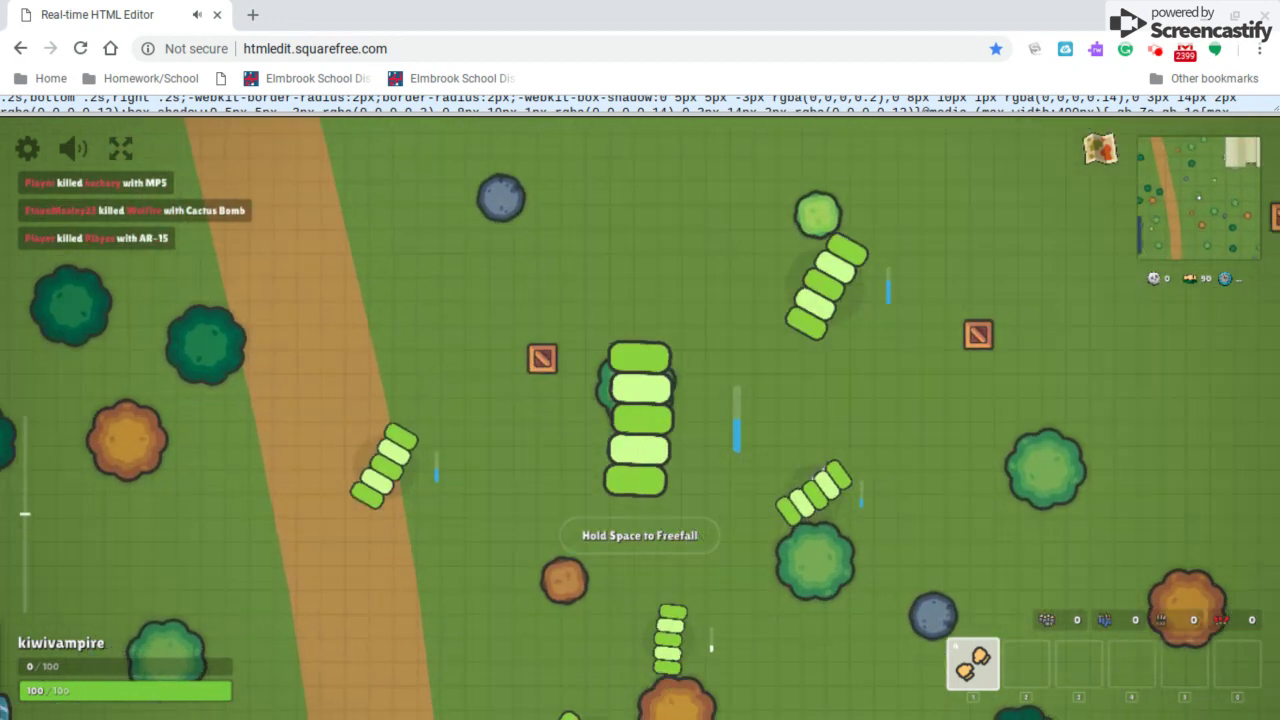
pyautogui.press('w')
pyautogui.press('a')
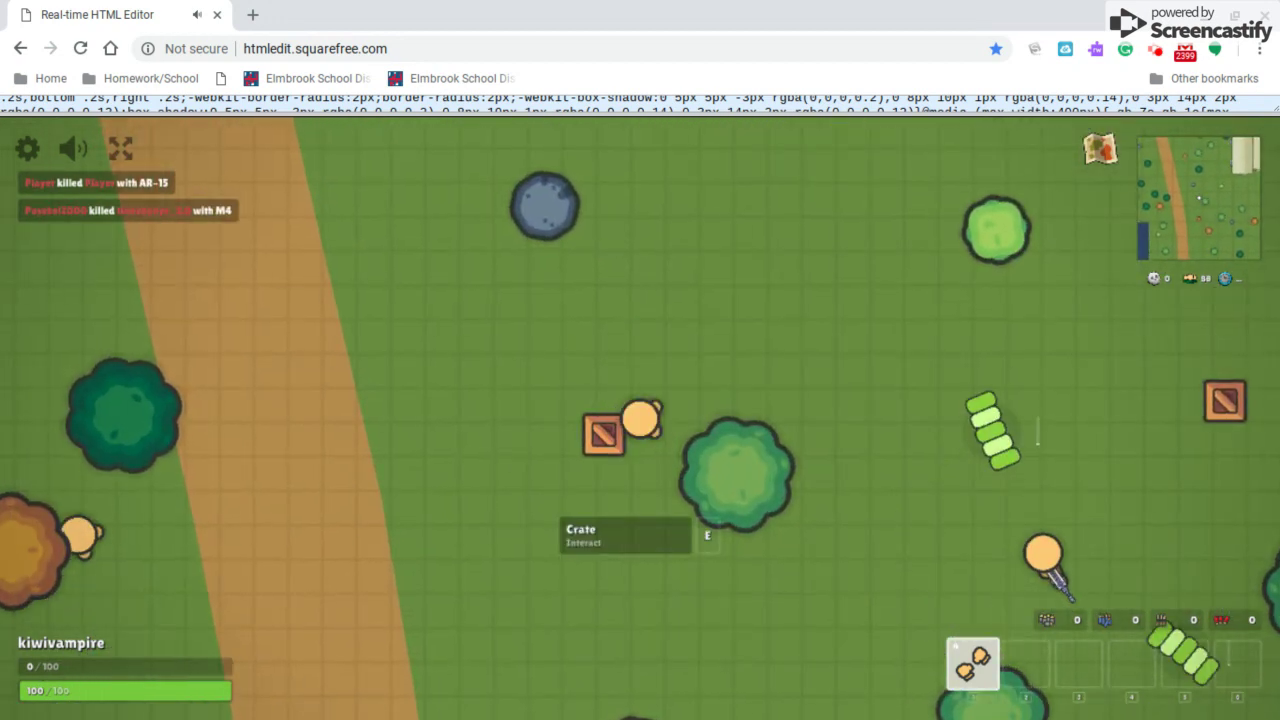
# - Open the crate beside the landing spot and pick up the rifle and large ammo it drops
pyautogui.press('e')
pyautogui.press('s')
pyautogui.press('w')
pyautogui.press('e')
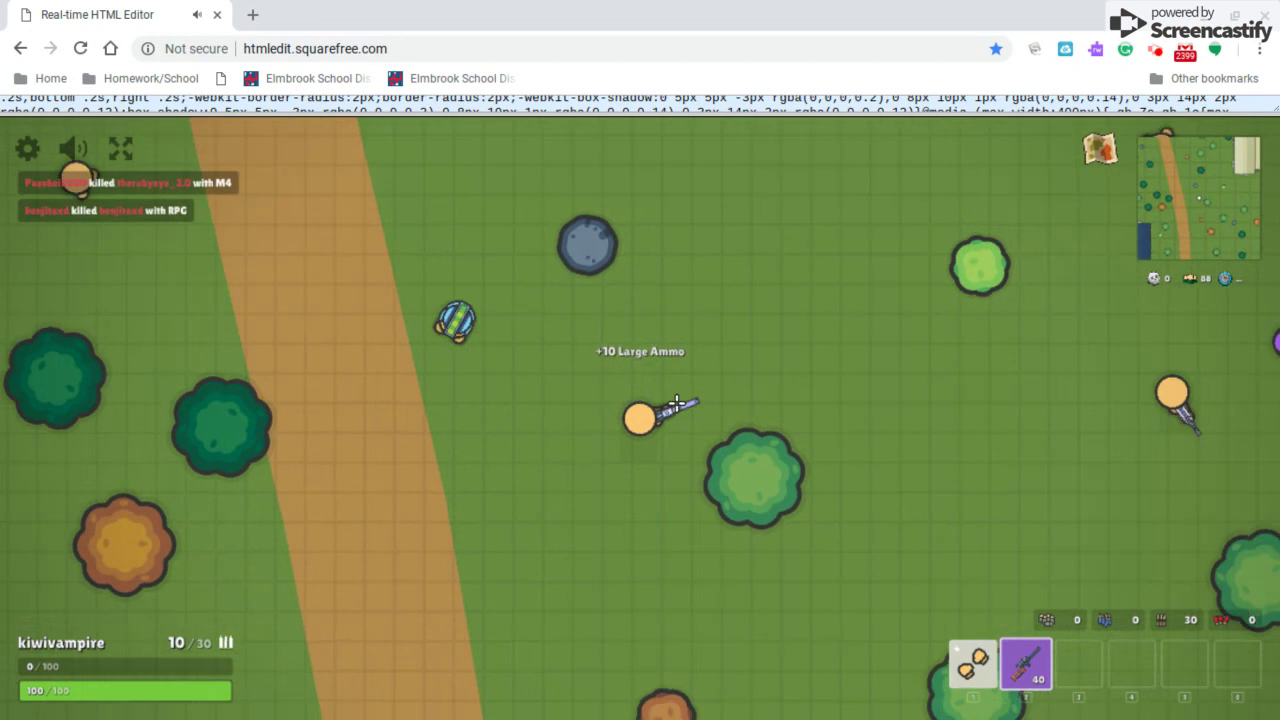
# - Advance to the dirt road and fire the rifle at the opponent carrying the rocket launcher
pyautogui.press('a')
pyautogui.press('s')
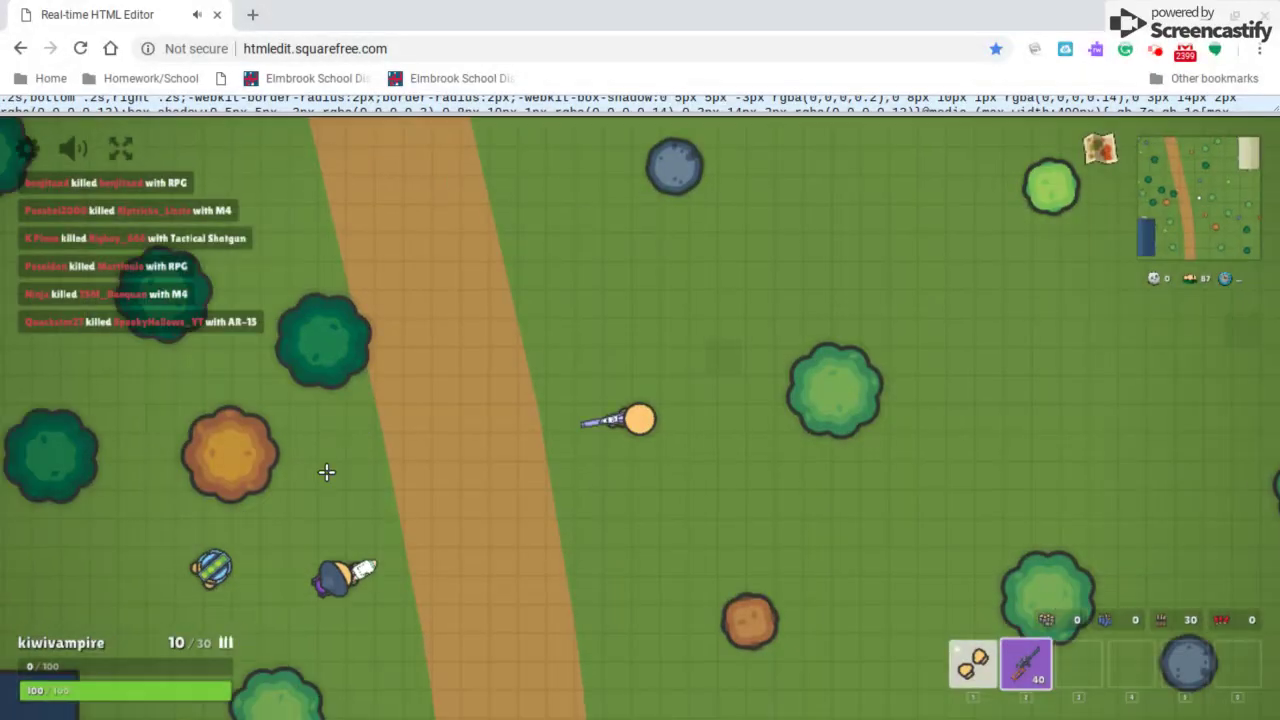
pyautogui.moveTo(326, 474); pyautogui.dragTo(397, 553)
pyautogui.press('s')
pyautogui.click(397, 552)
pyautogui.click(397, 552)
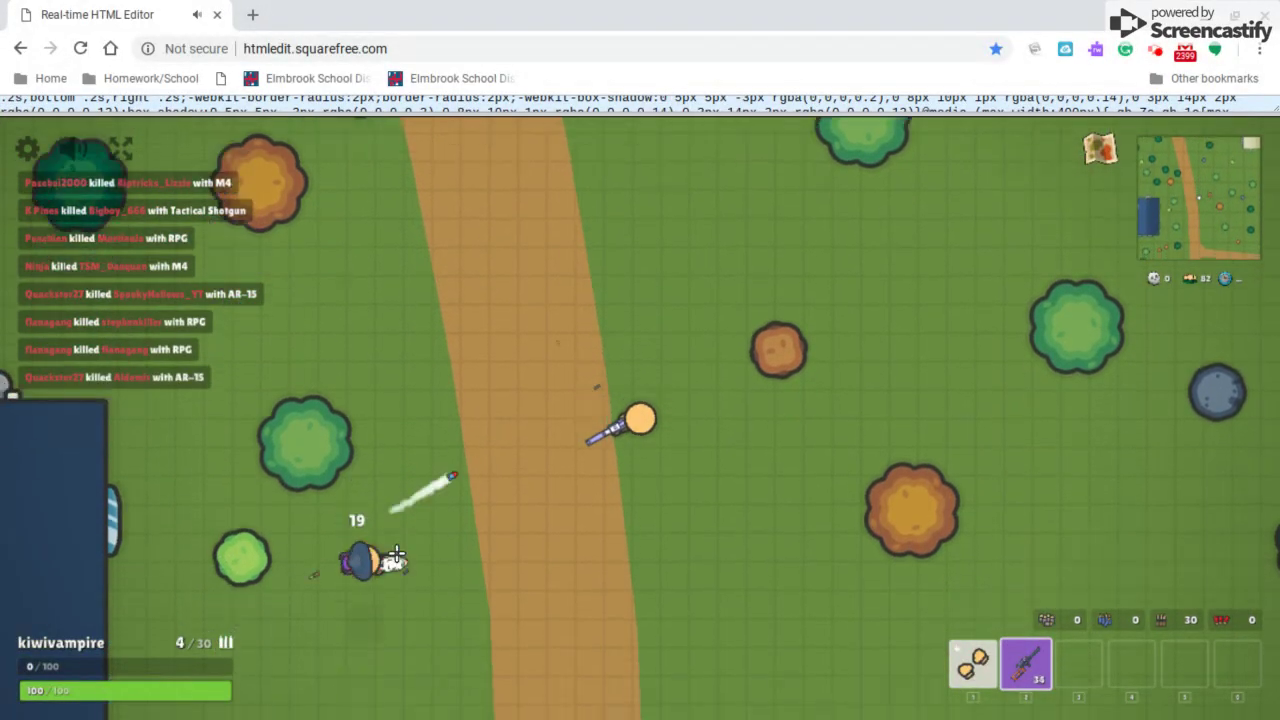
pyautogui.click(397, 552)
pyautogui.press('s')
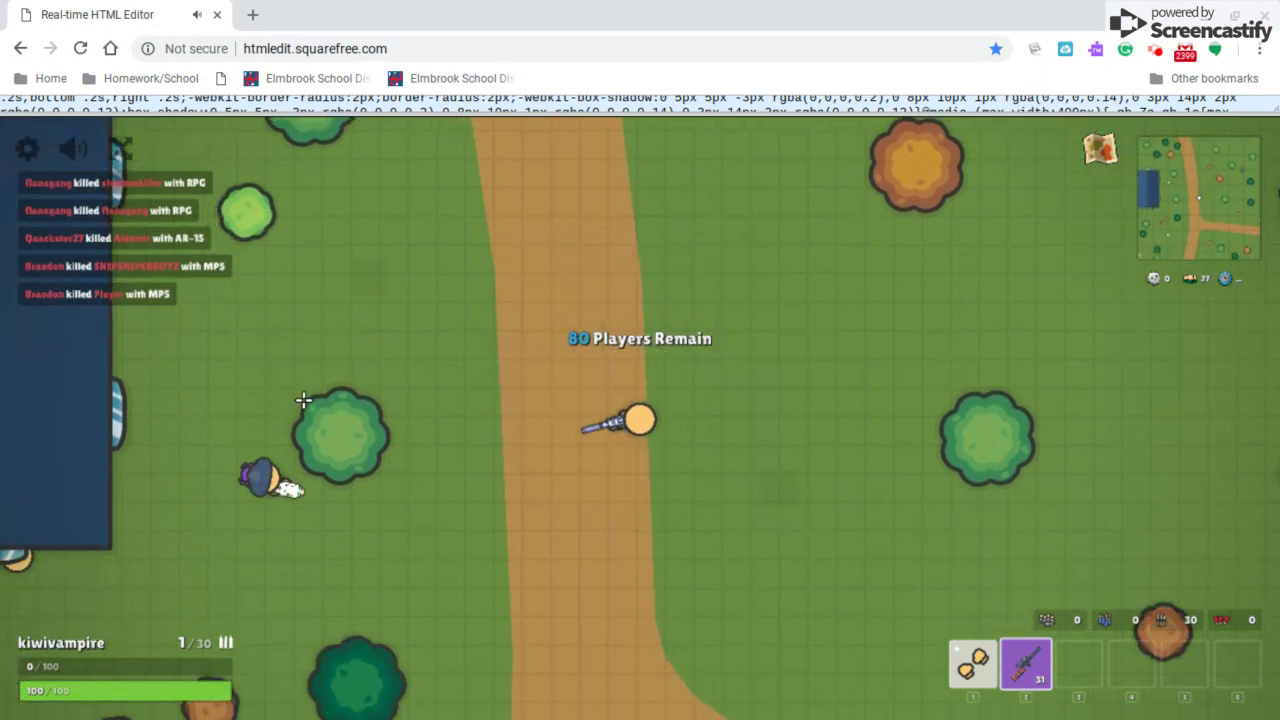
# - Follow the rocket-launcher opponent down the road, using up the rifle's magazine and reloading
pyautogui.press('a')
pyautogui.press('s')
pyautogui.click(374, 558)
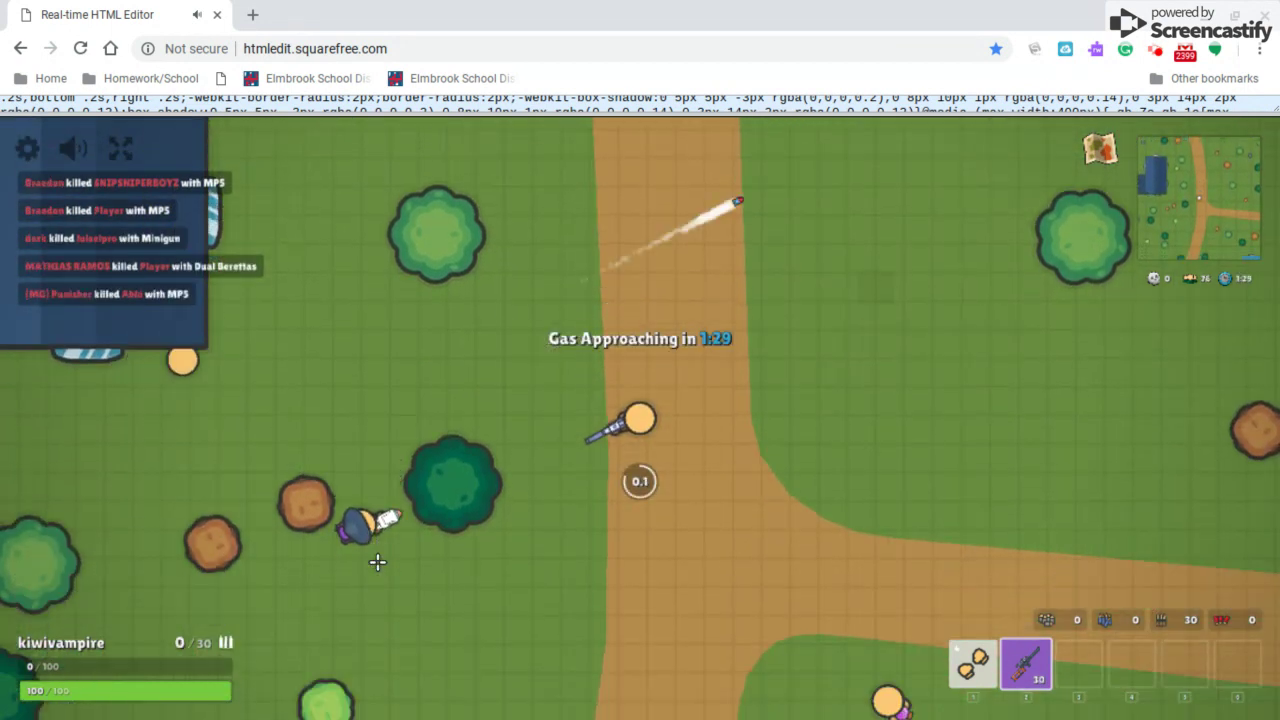
pyautogui.click(376, 560)
pyautogui.rightClick(376, 560)
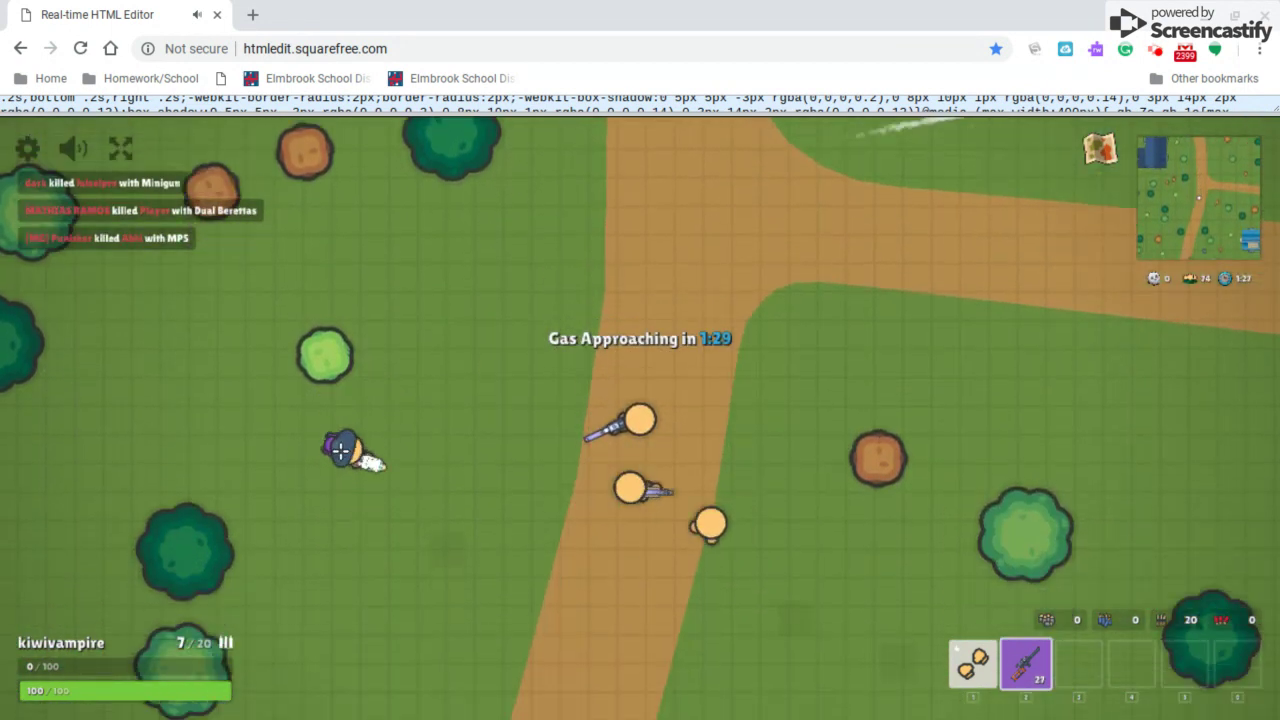
# - Eliminate the rocket-launcher opponent with the reloaded VSS and keep fighting beside the tree east of the road
pyautogui.click(341, 451)
pyautogui.press('s')
pyautogui.click(342, 440)
pyautogui.click(343, 431)
pyautogui.click(343, 431)
pyautogui.click(343, 431)
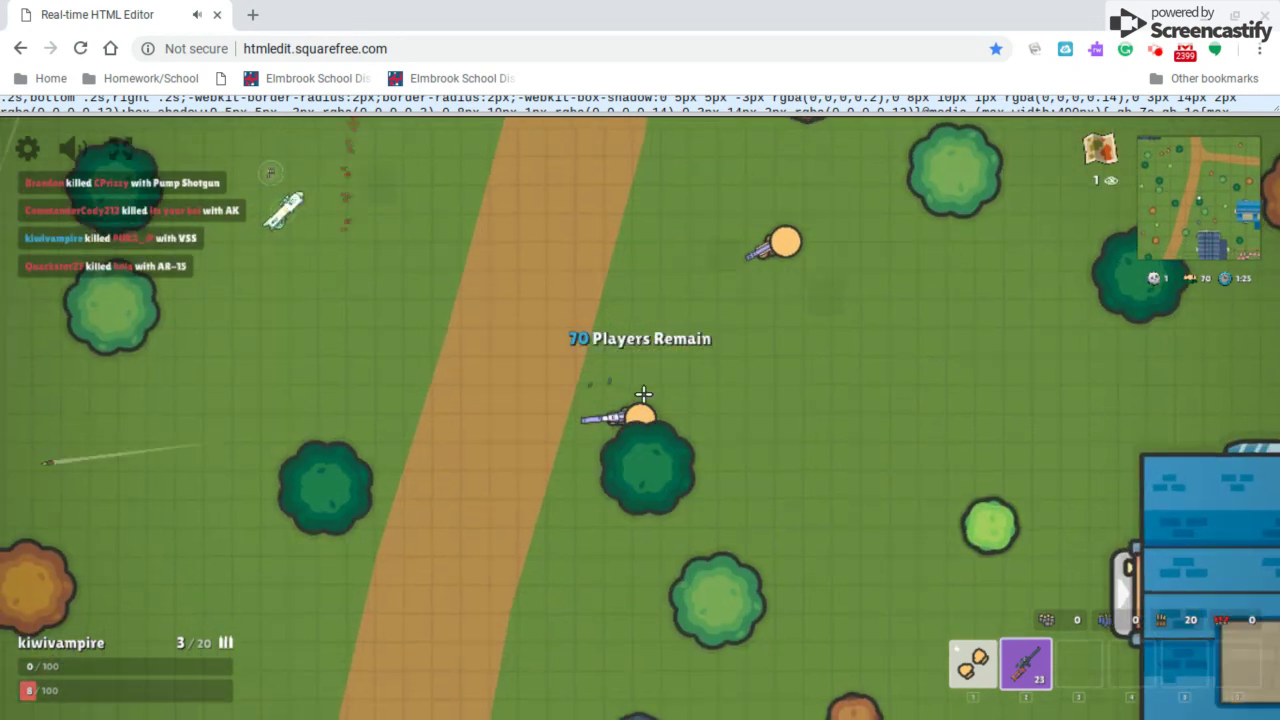
pyautogui.press('a')
pyautogui.click(643, 391)
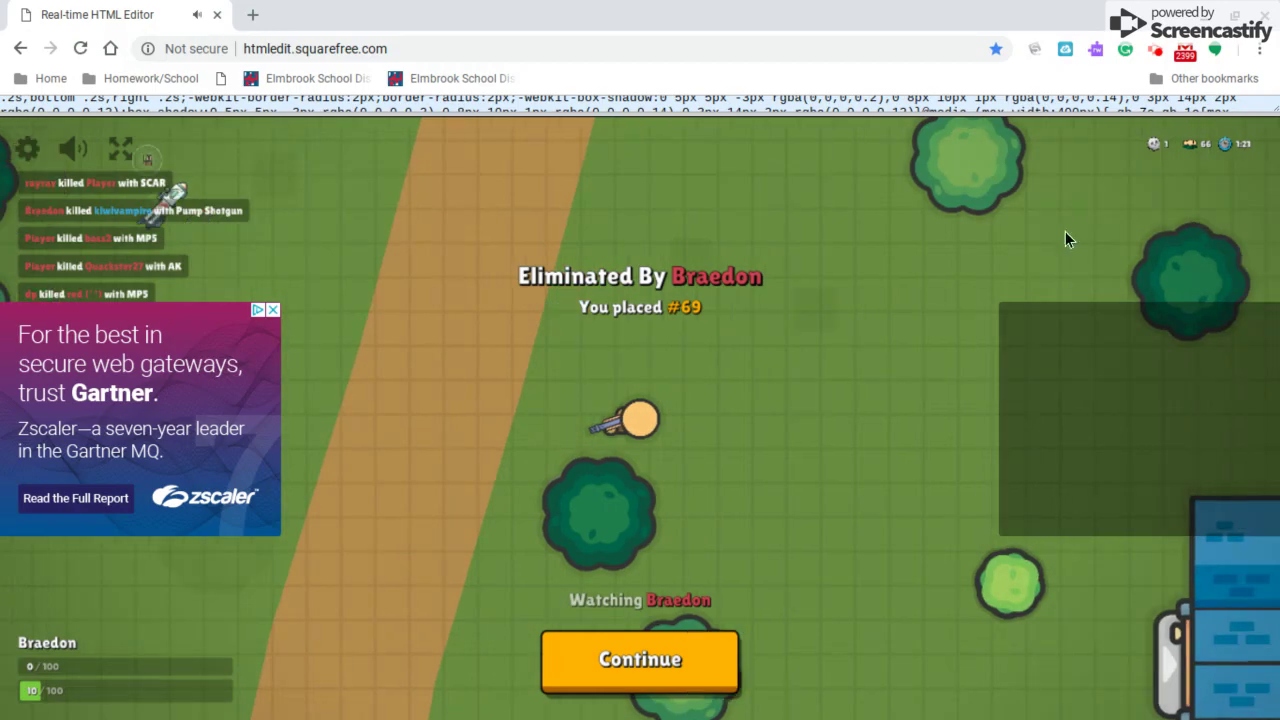
# - Continue to the match results screen and open the Screencastify recording controls
pyautogui.click(615, 668)
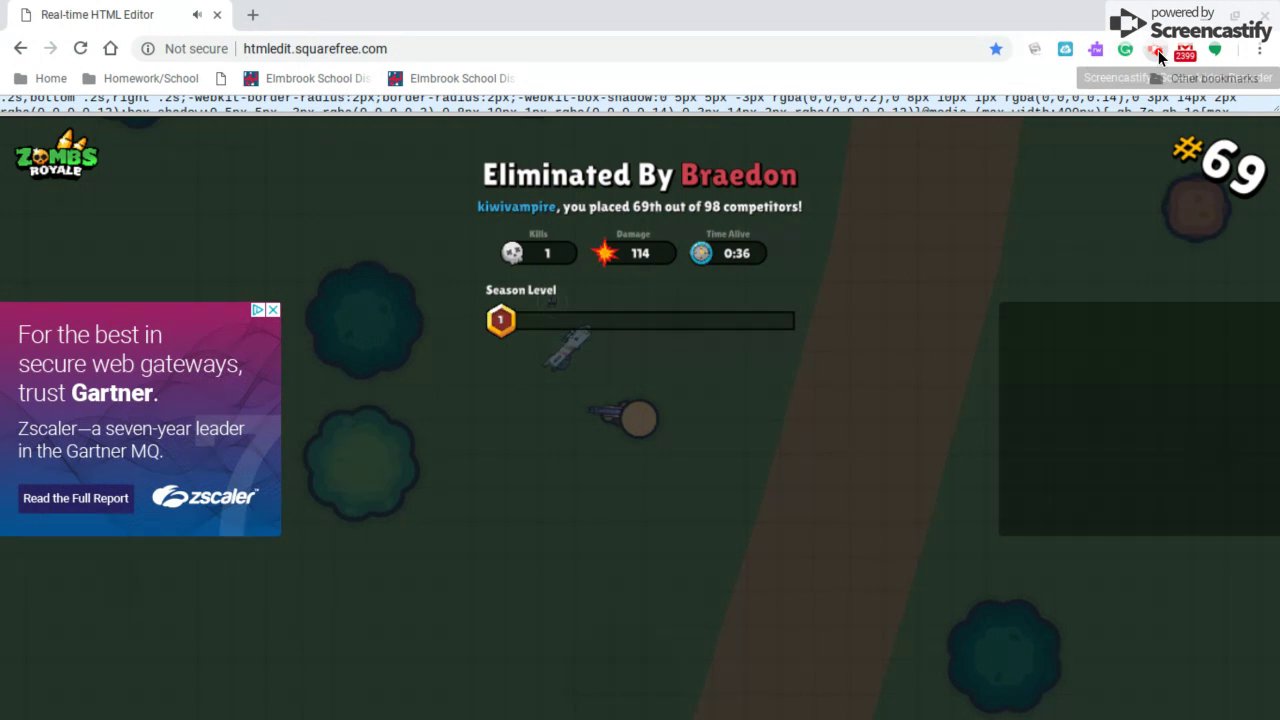
pyautogui.click(1158, 54)
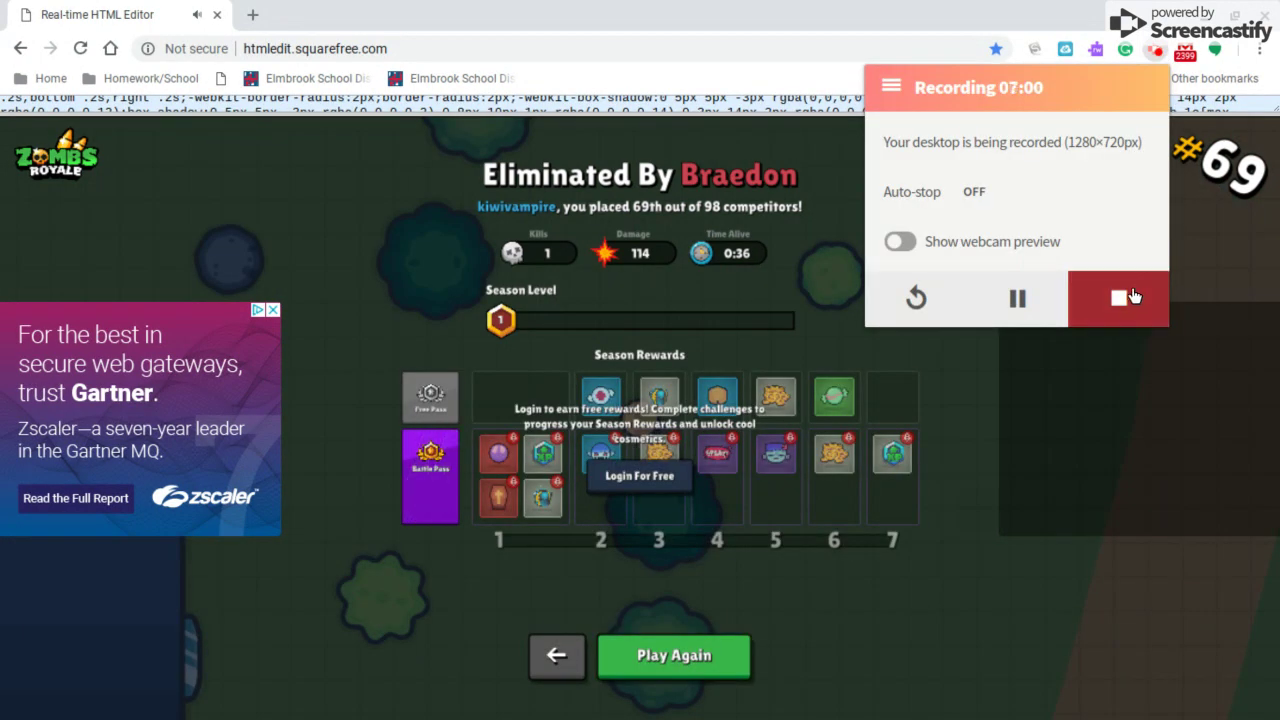